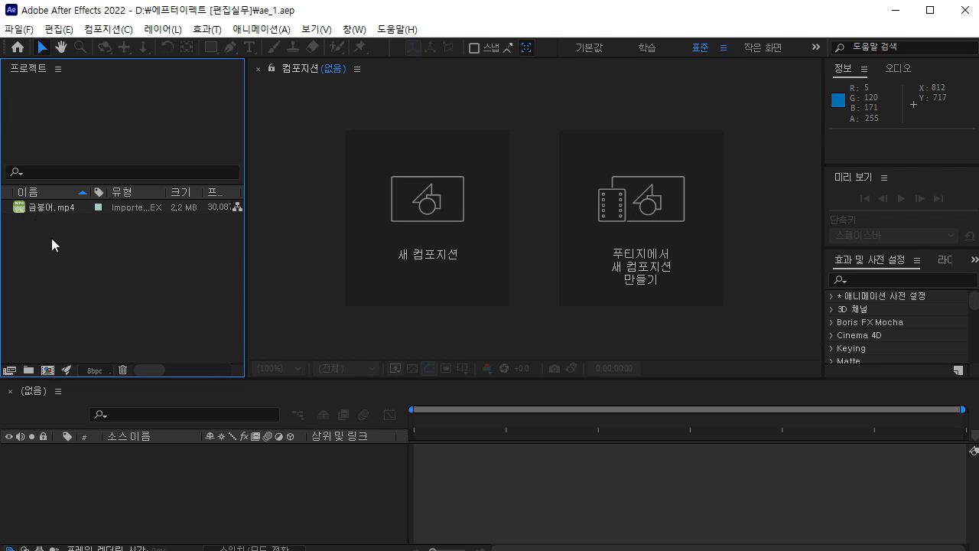
# Remove 금붕어.mp4 from the project and import the same video file again.
pyautogui.click(40, 208)
pyautogui.press('Delete')
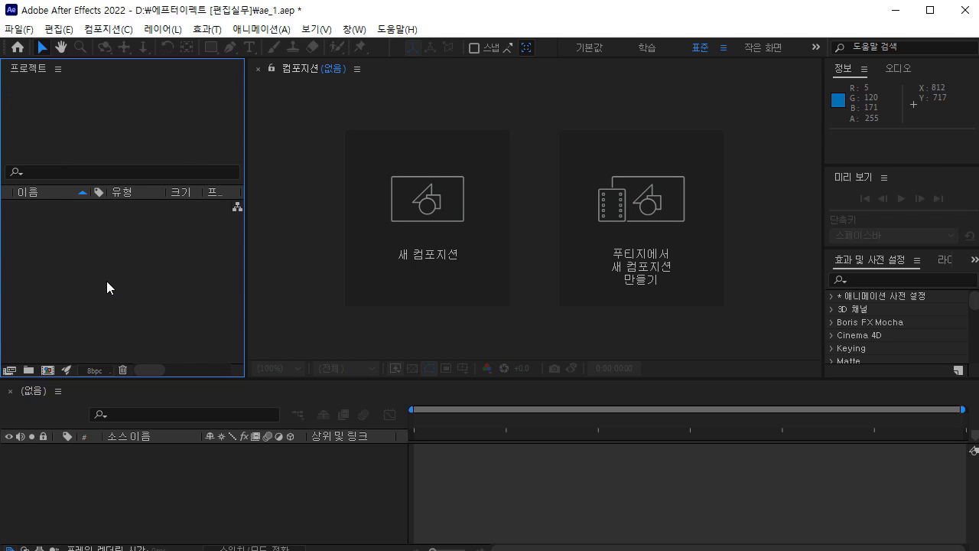
pyautogui.doubleClick(134, 294)
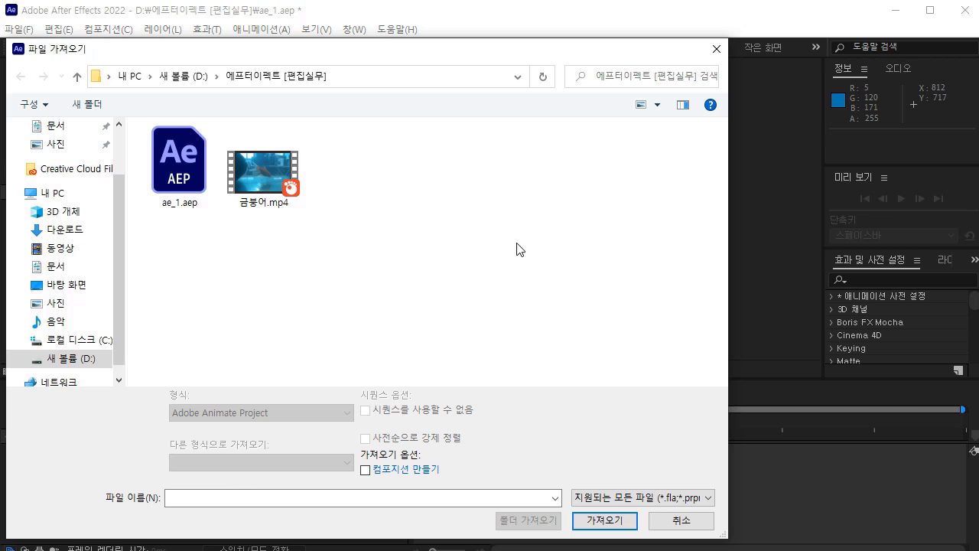
pyautogui.doubleClick(260, 175)
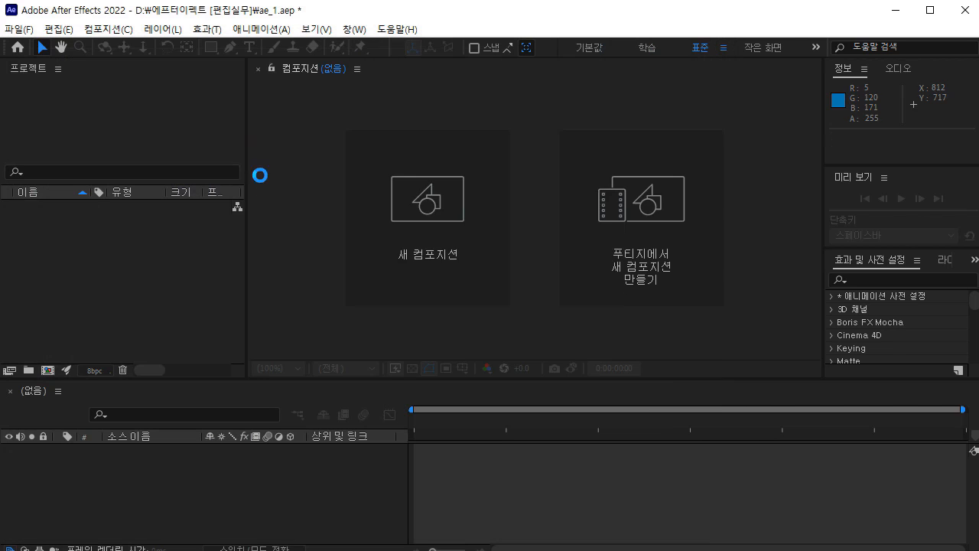
# Import the entire 1280_720 folder into the project and check the images inside it.
pyautogui.doubleClick(181, 320)
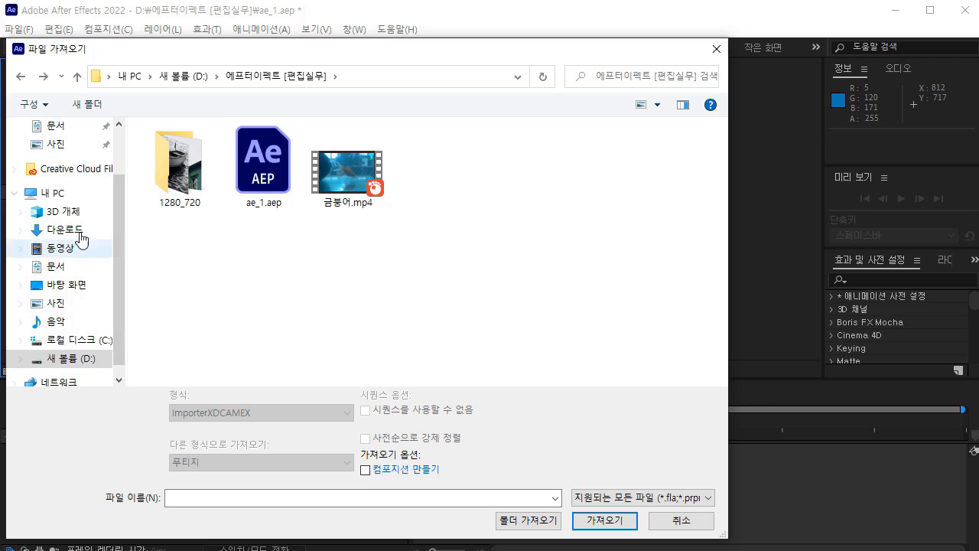
pyautogui.click(171, 170)
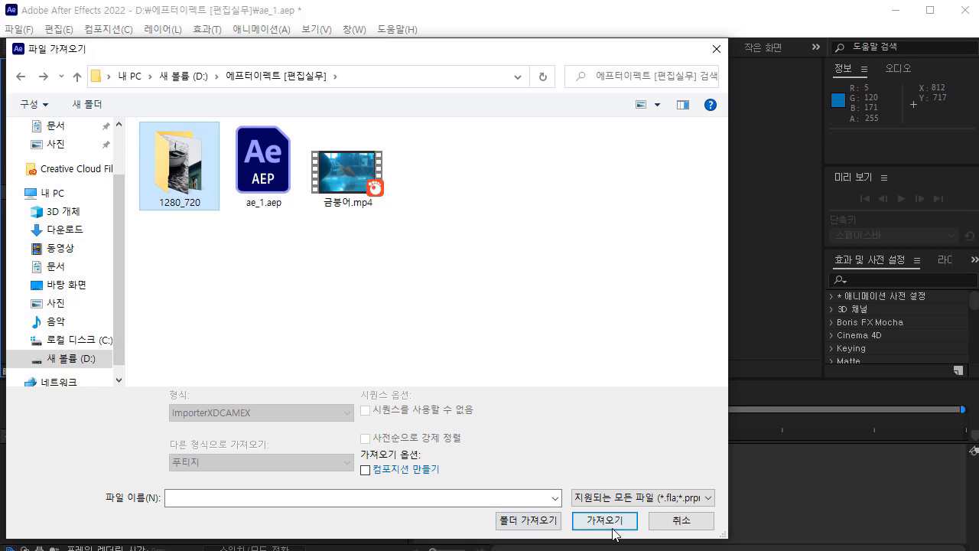
pyautogui.click(531, 523)
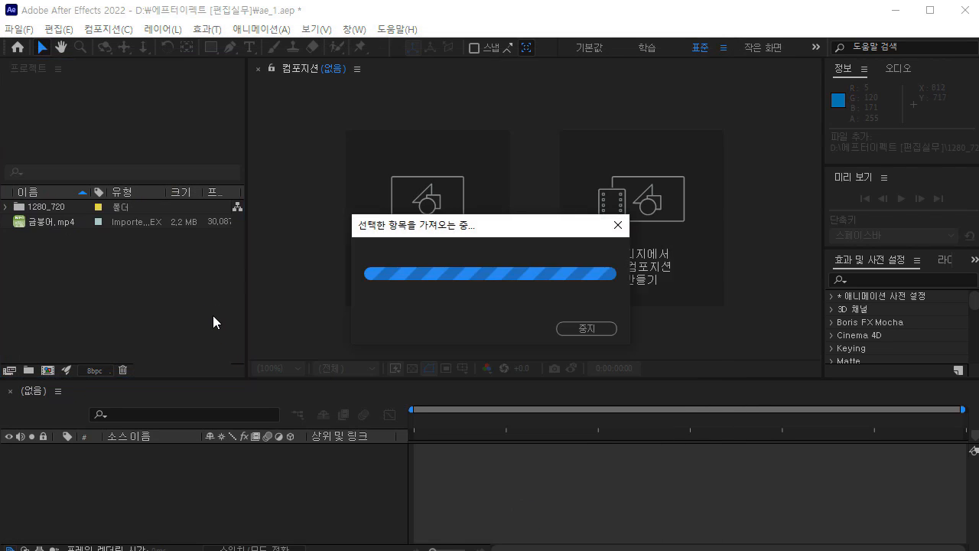
pyautogui.click(77, 278)
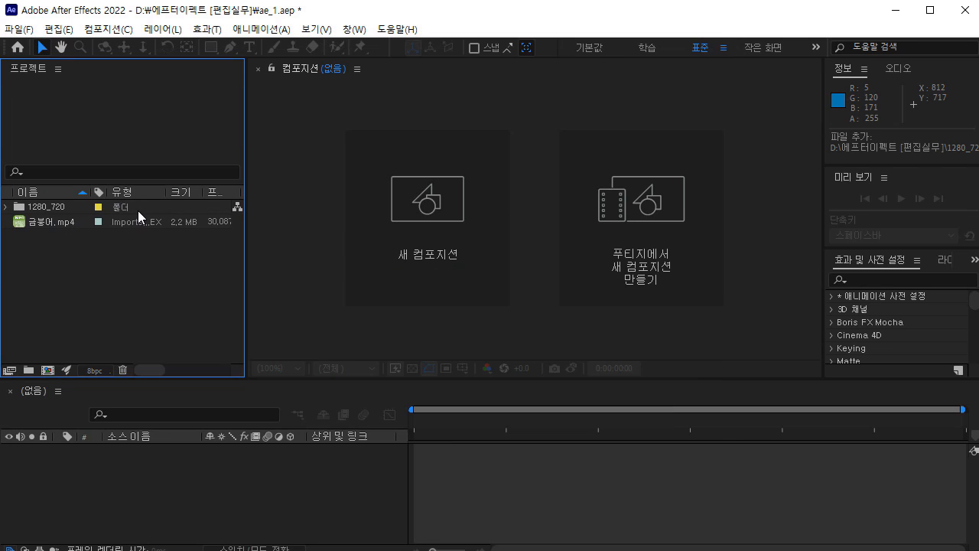
pyautogui.click(7, 207)
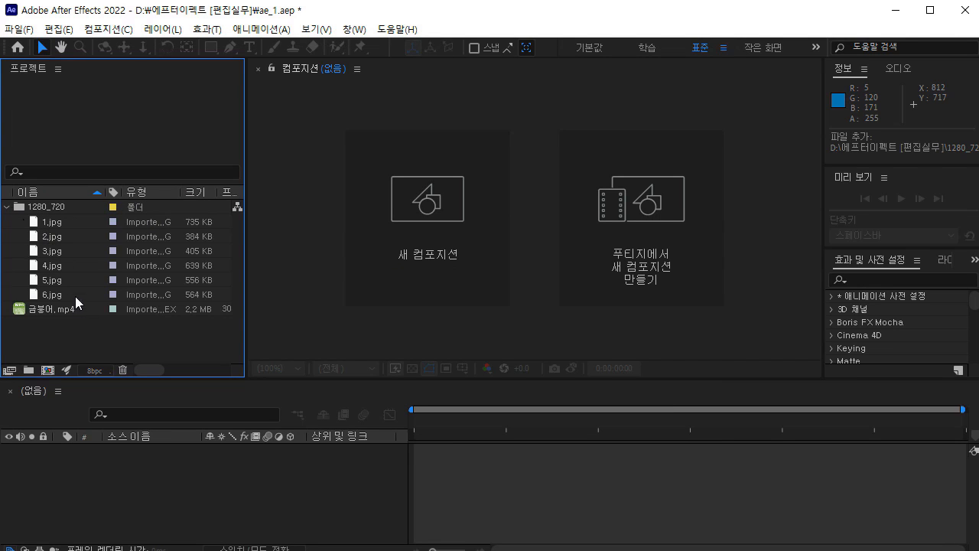
pyautogui.click(59, 222)
pyautogui.click(61, 237)
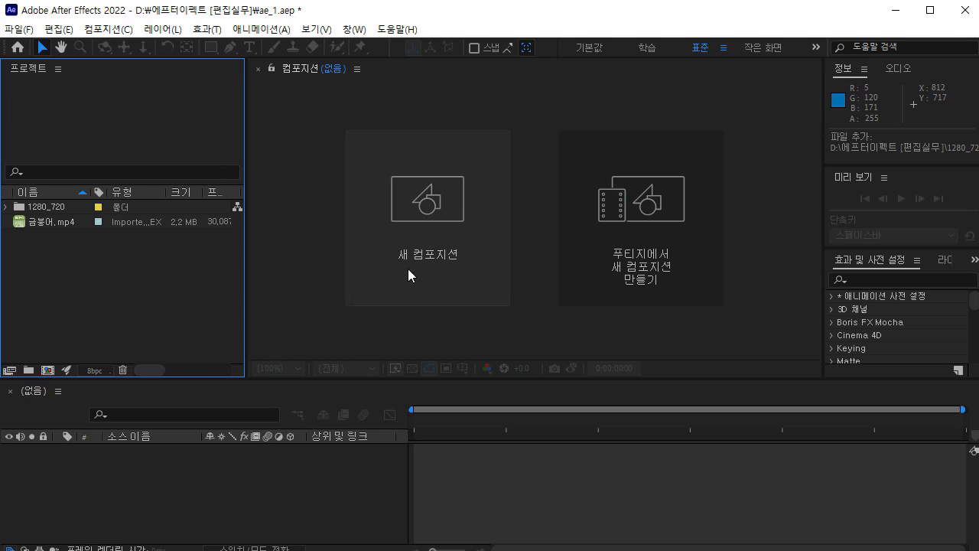
# Create a composition from 1.jpg in the 1280_720 folder by placing the image in the empty timeline.
pyautogui.click(515, 475)
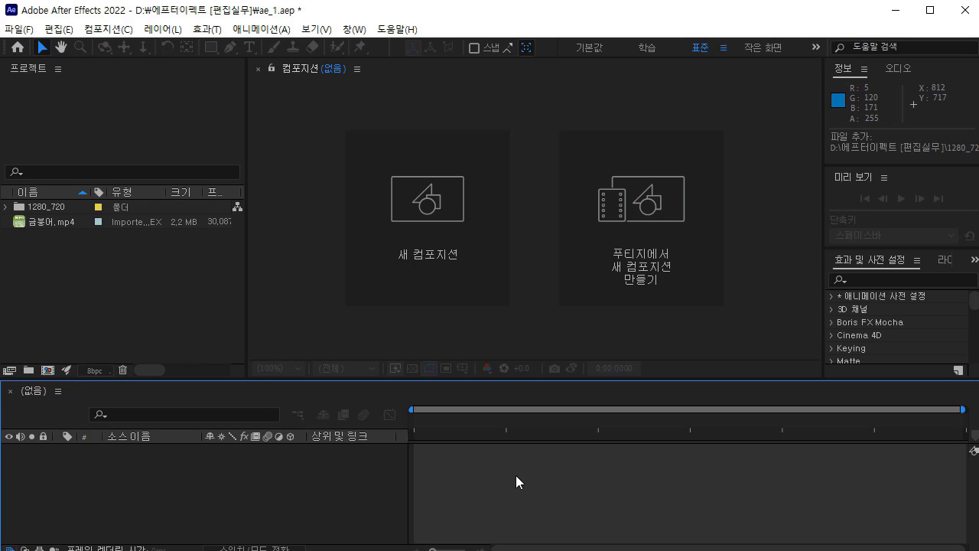
pyautogui.click(102, 306)
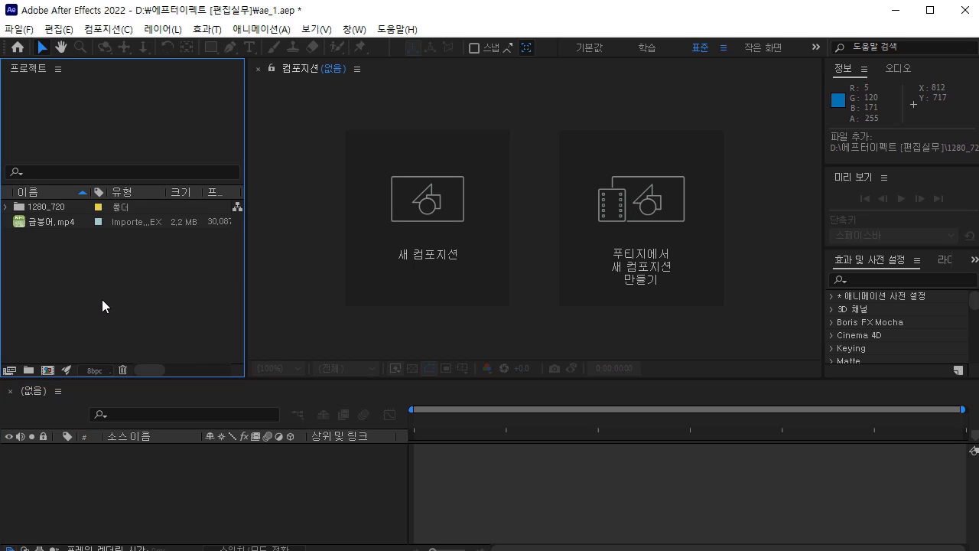
pyautogui.click(6, 207)
pyautogui.moveTo(54, 222); pyautogui.dragTo(328, 493)
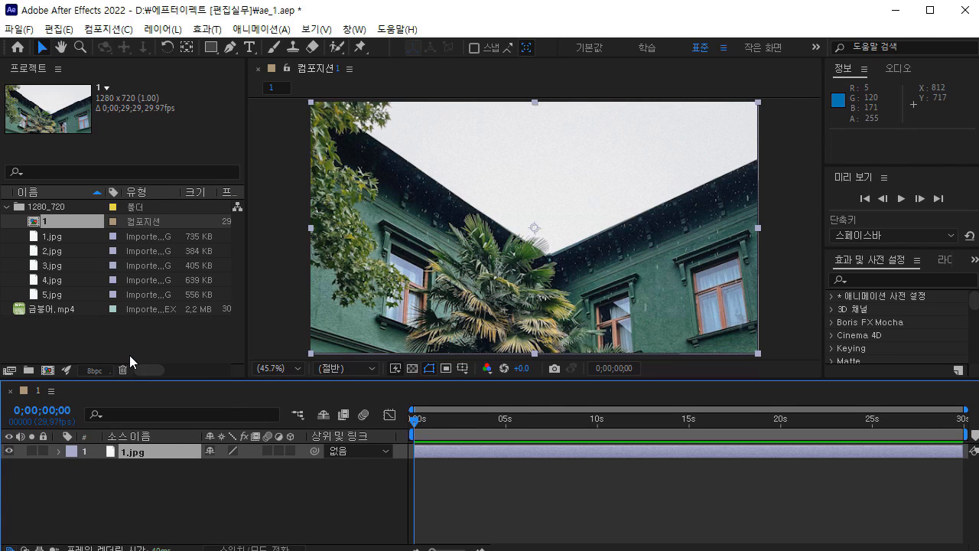
# Compare the dimensions, duration and frame rate of composition 1 with those of 금붕어.mp4 in a widened project list.
pyautogui.click(148, 219)
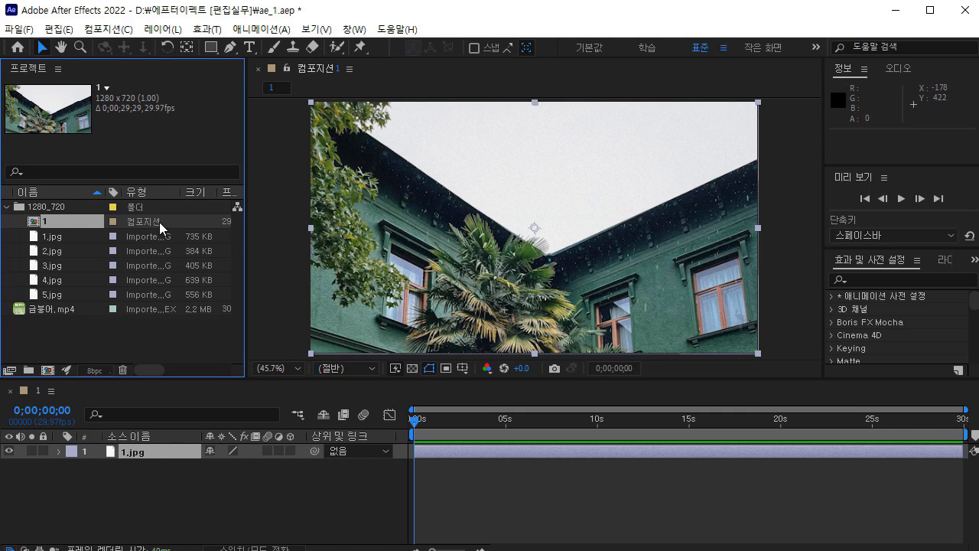
pyautogui.moveTo(247, 232); pyautogui.dragTo(267, 236)
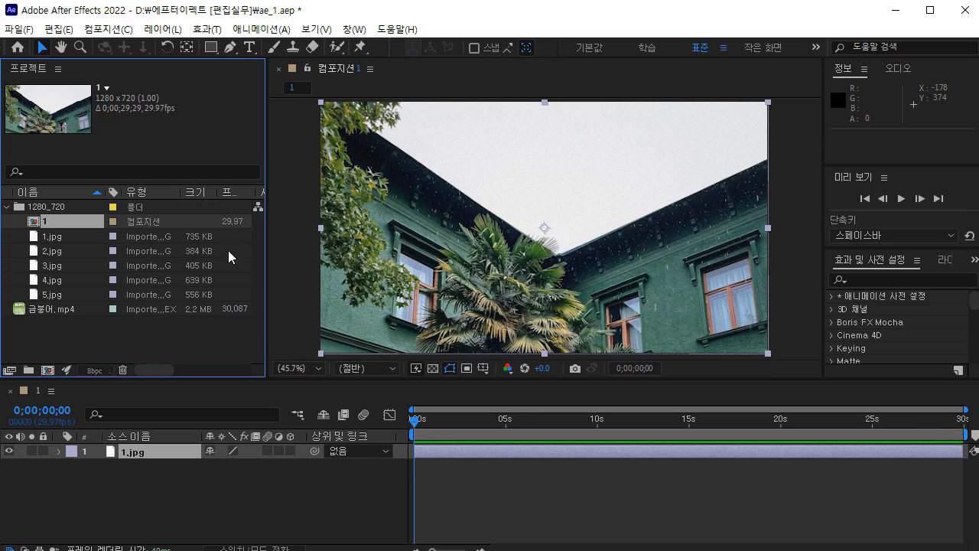
pyautogui.click(202, 308)
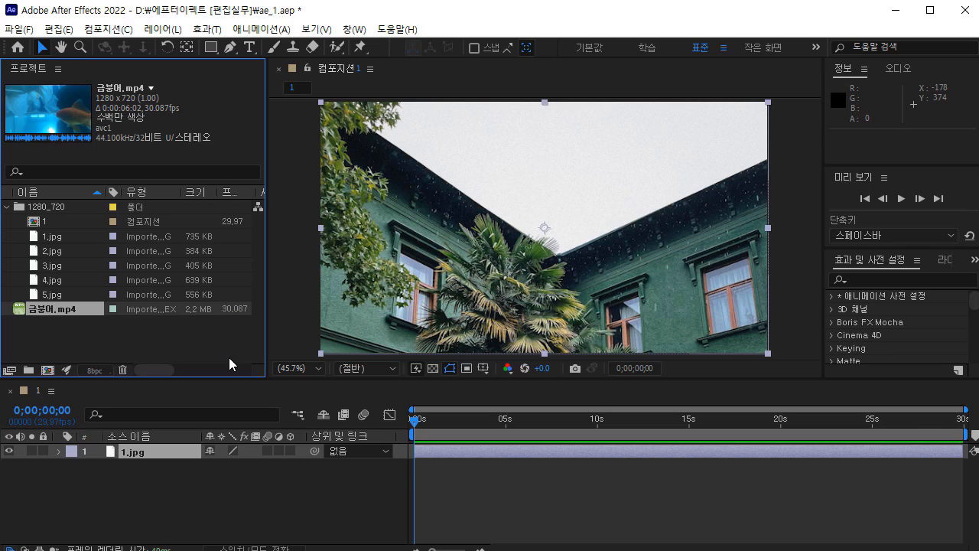
pyautogui.click(233, 219)
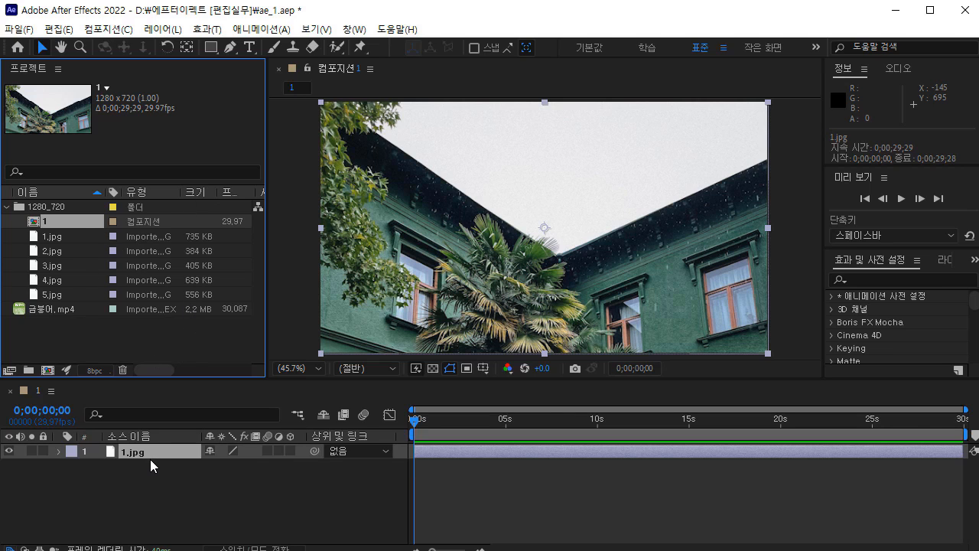
pyautogui.click(33, 391)
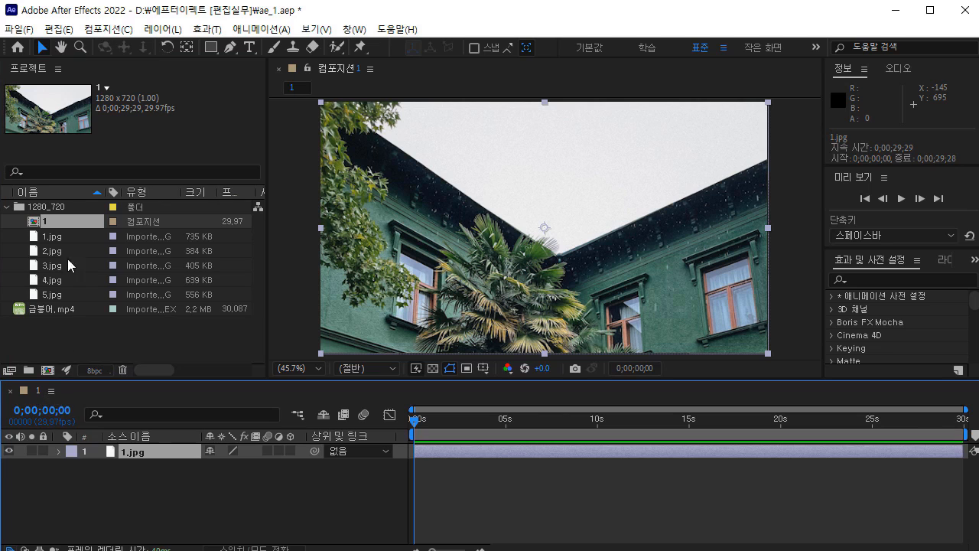
pyautogui.click(58, 223)
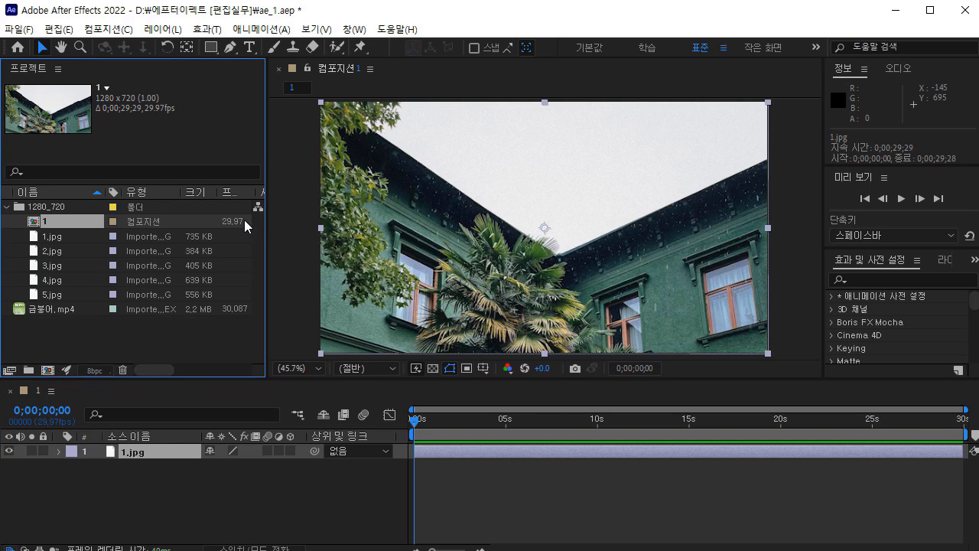
# Review the frame rate options in the settings of composition 1 and rename the composition 1번 이미지.
pyautogui.rightClick(63, 222)
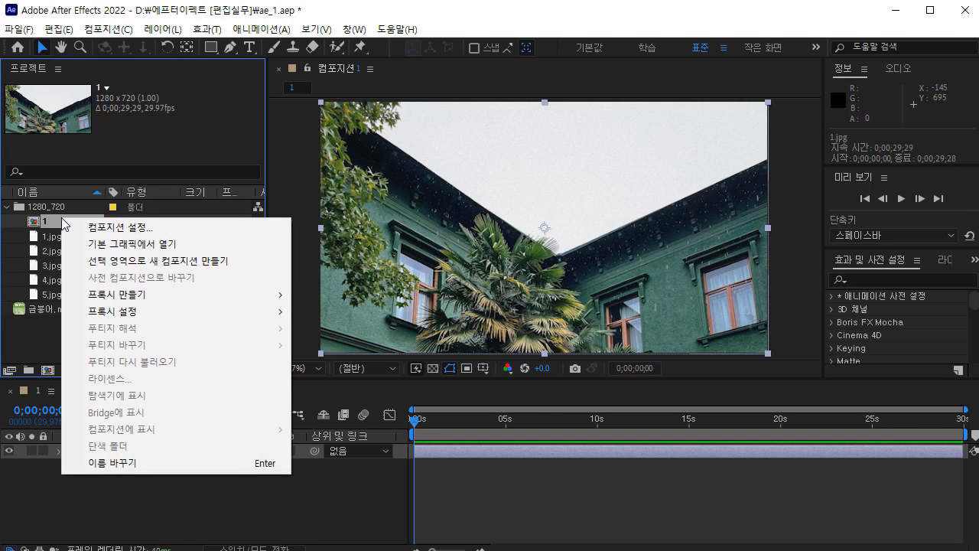
pyautogui.click(153, 229)
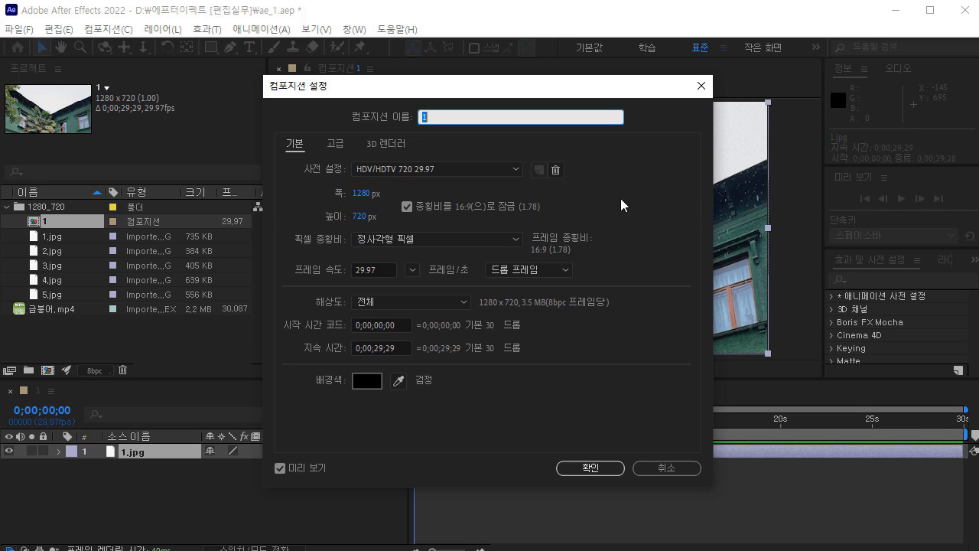
pyautogui.click(413, 269)
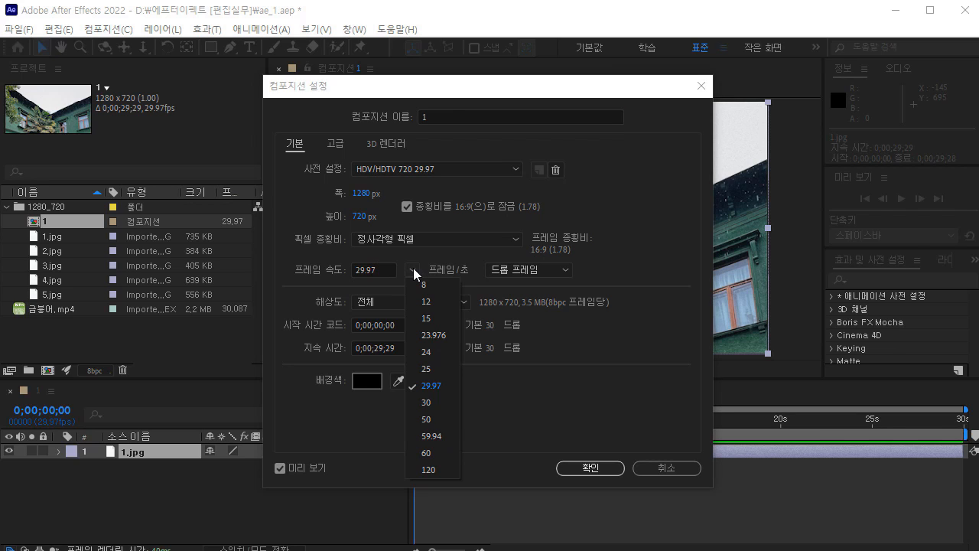
pyautogui.click(413, 268)
pyautogui.click(413, 268)
pyautogui.click(633, 318)
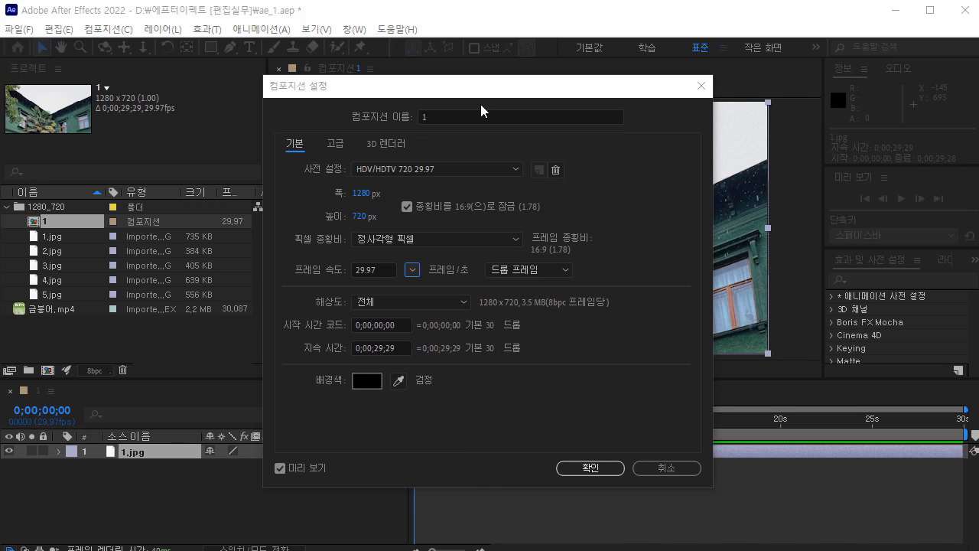
pyautogui.click(458, 115)
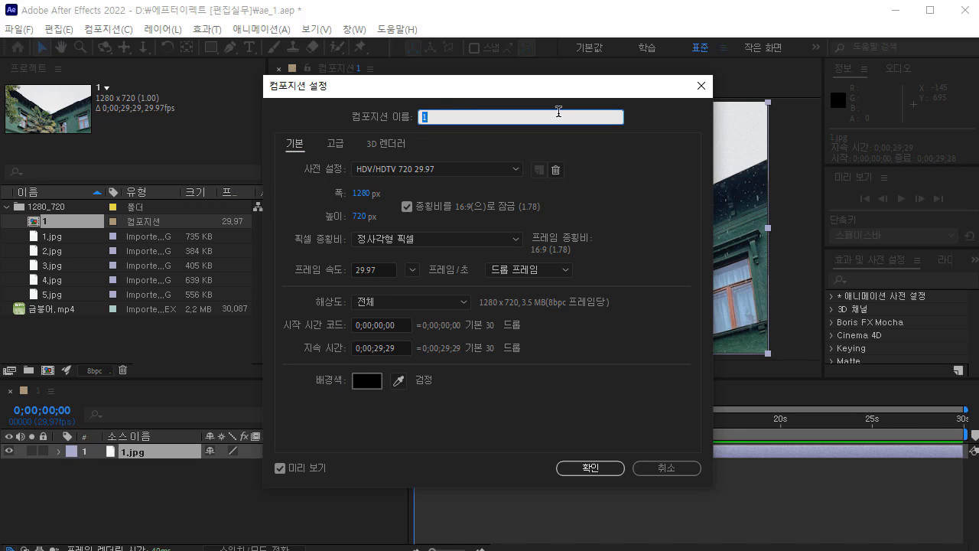
pyautogui.write('1번 이미지')
pyautogui.click(595, 465)
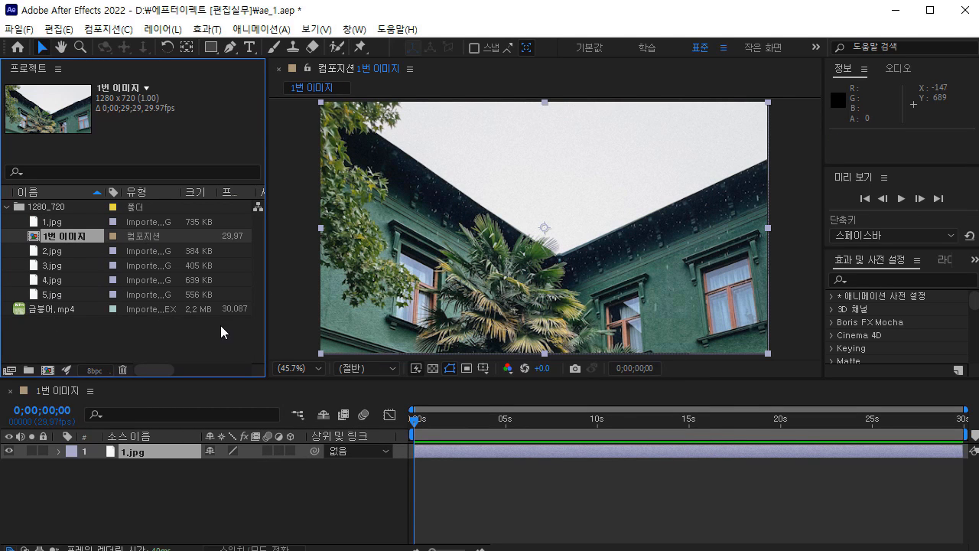
# Move the 1번 이미지 composition out of the 1280_720 folder and collapse the folder.
pyautogui.moveTo(67, 237); pyautogui.dragTo(97, 332)
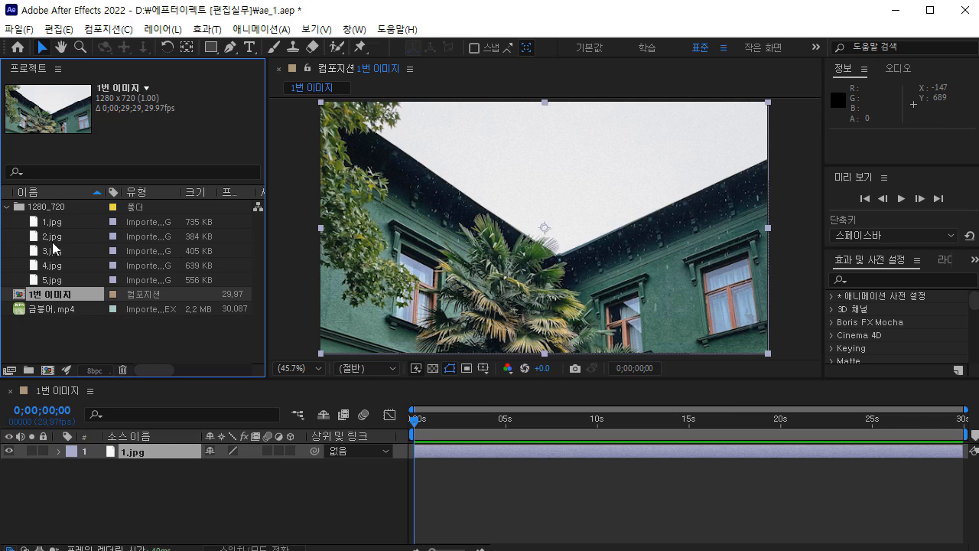
pyautogui.click(7, 207)
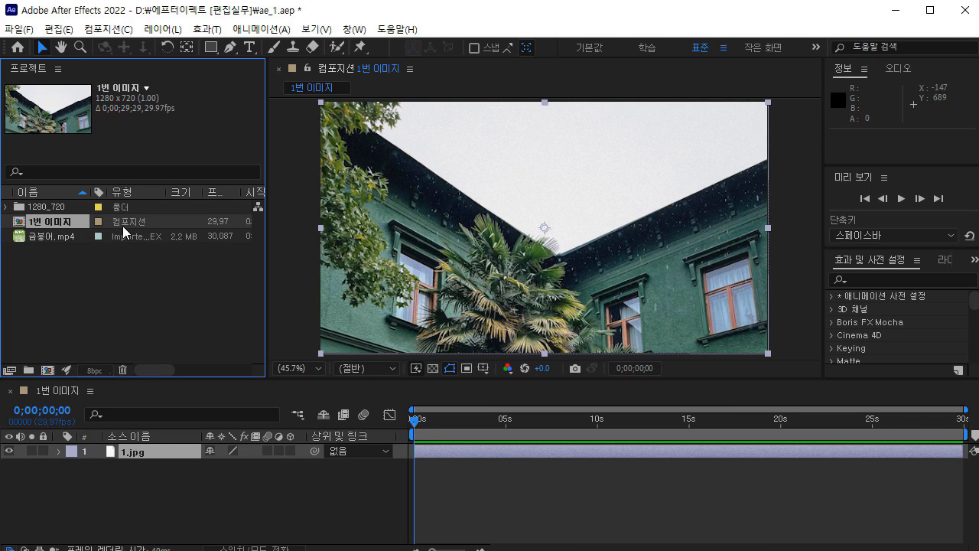
pyautogui.click(139, 293)
pyautogui.click(53, 223)
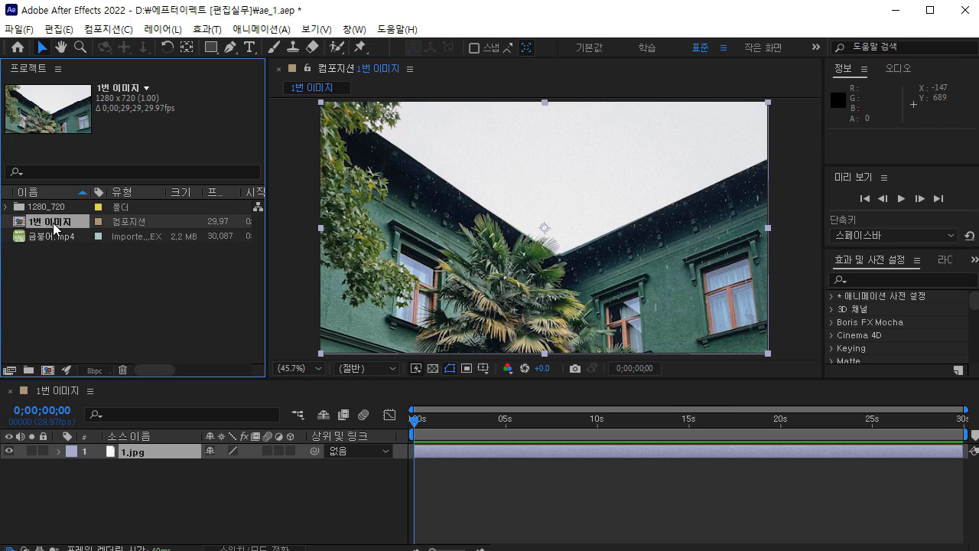
pyautogui.click(199, 262)
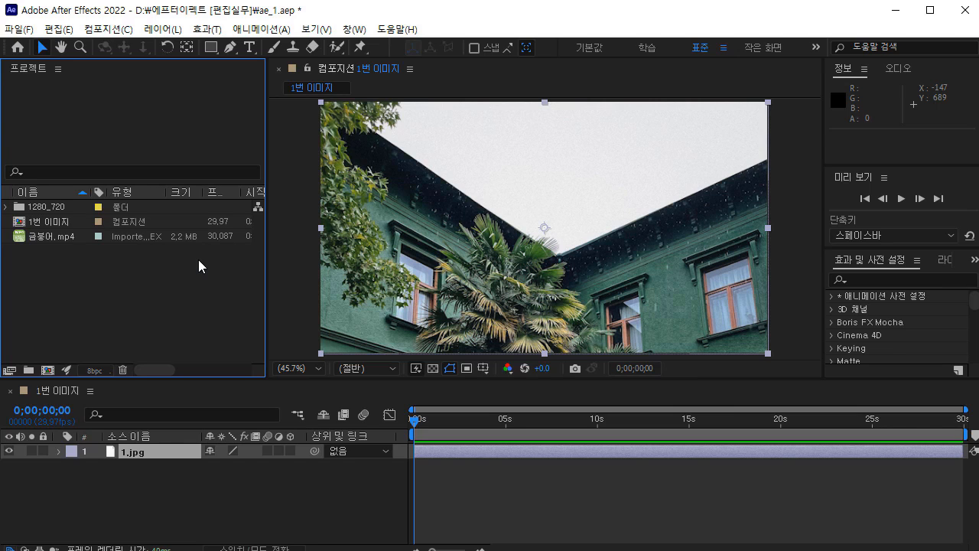
pyautogui.click(52, 220)
pyautogui.click(63, 209)
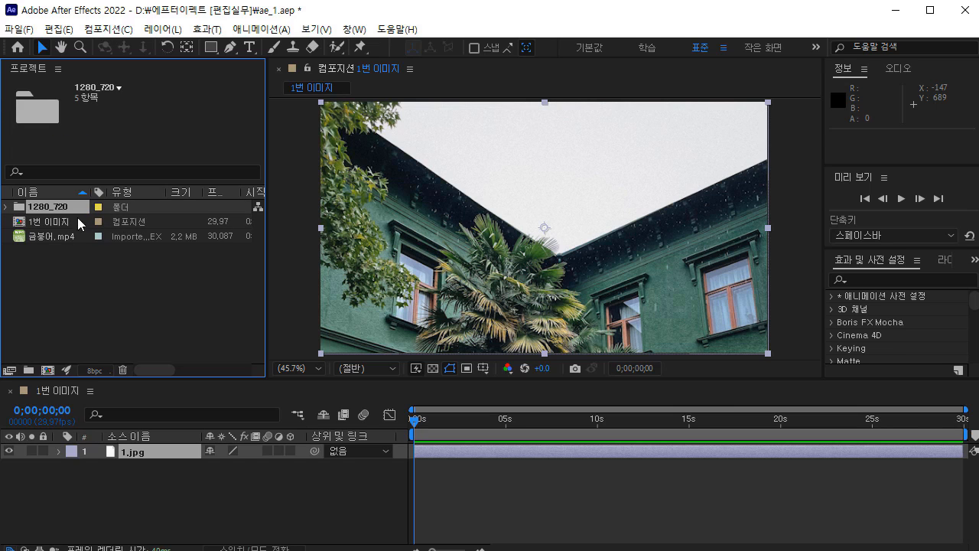
pyautogui.click(77, 219)
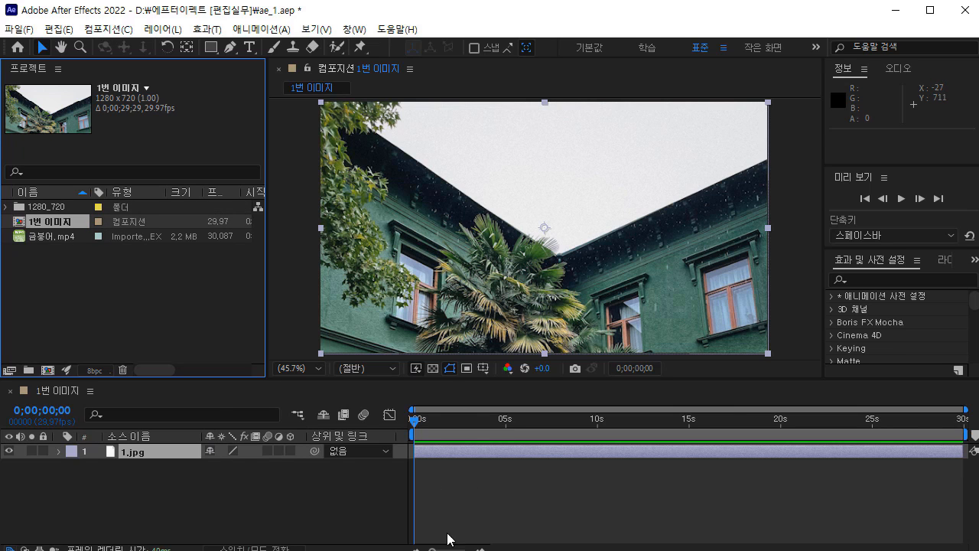
pyautogui.click(168, 298)
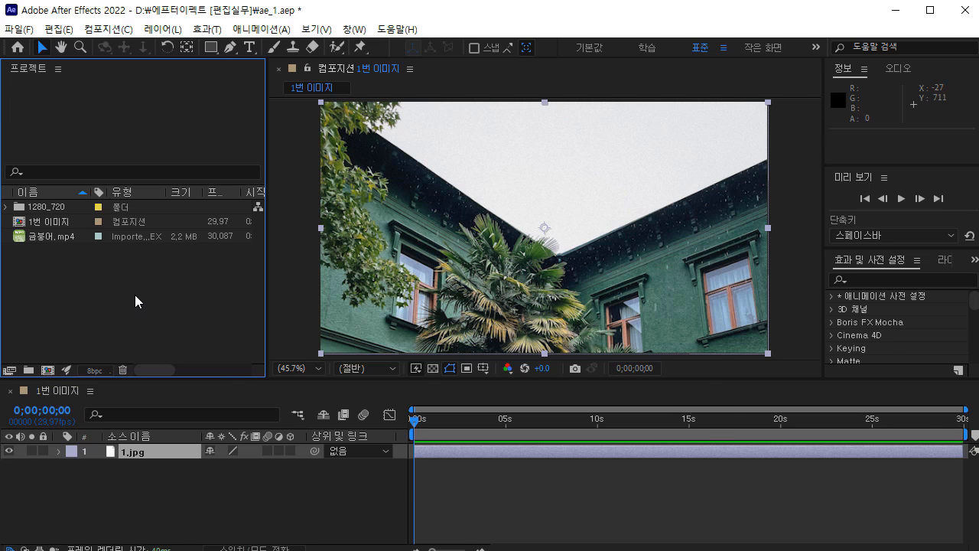
pyautogui.hotkey('ctrl', 'n')
pyautogui.click(701, 86)
pyautogui.click(108, 29)
pyautogui.click(140, 47)
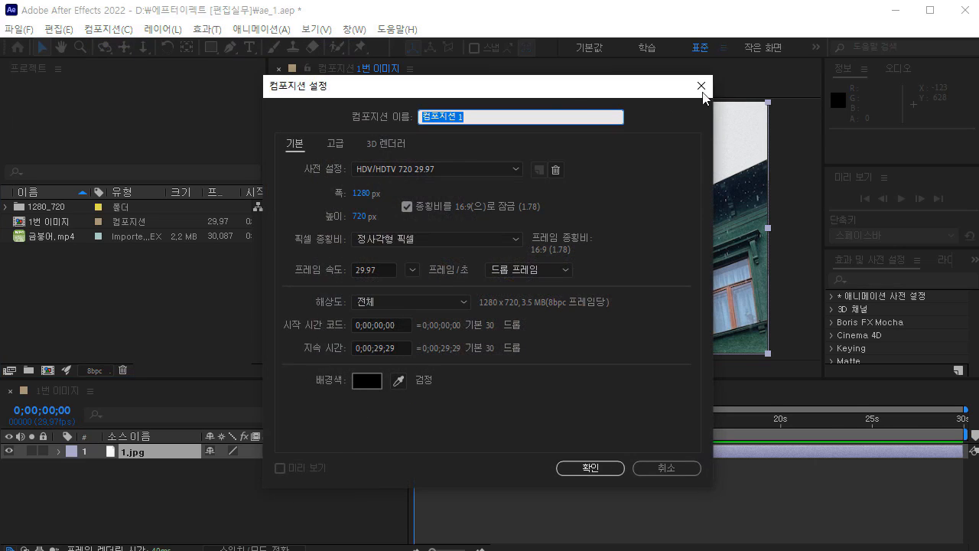
pyautogui.click(704, 89)
# Create a composition named 수동 컴퍼지션 with the HDV/HDTV 720 29.97 preset, after reviewing the available frame rates.
pyautogui.click(47, 371)
pyautogui.write('수동 컴퍼지션')
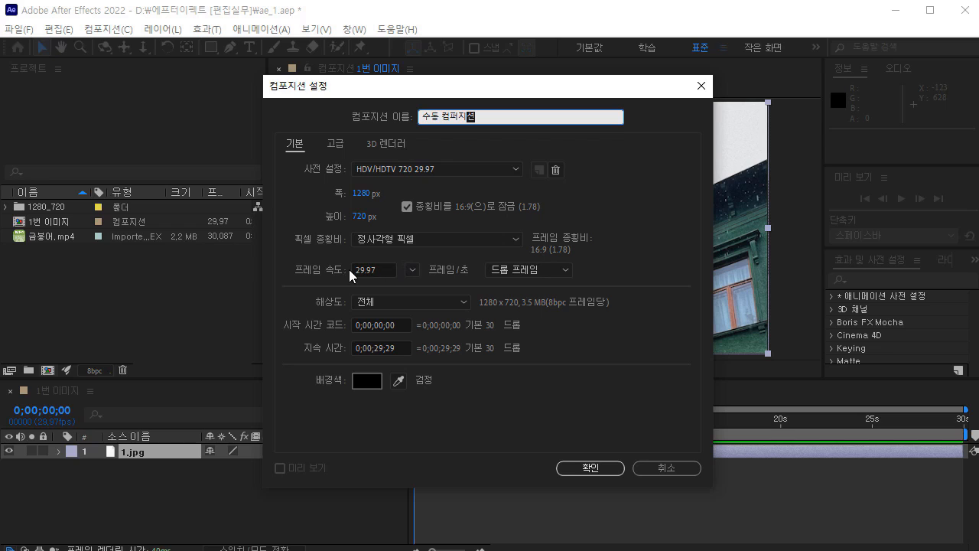
pyautogui.click(416, 272)
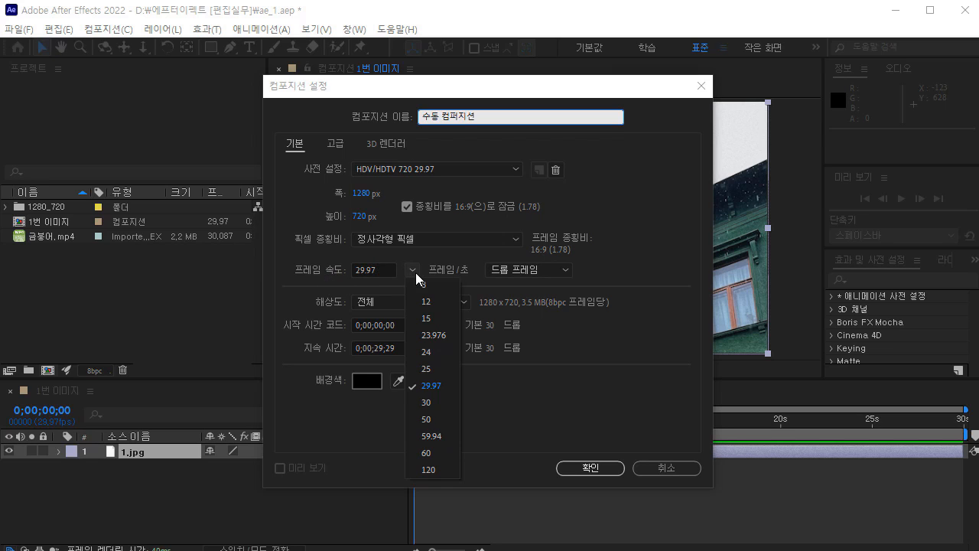
pyautogui.click(416, 273)
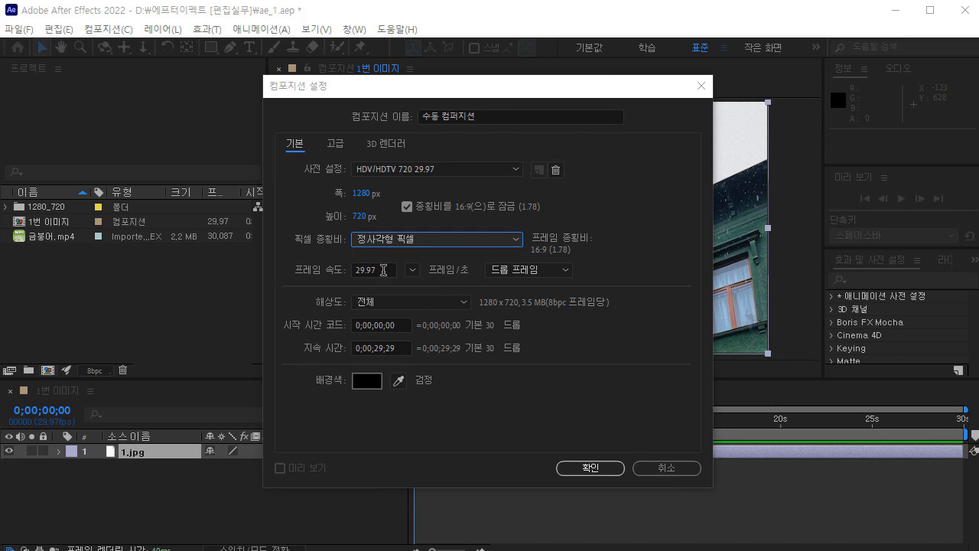
pyautogui.click(592, 470)
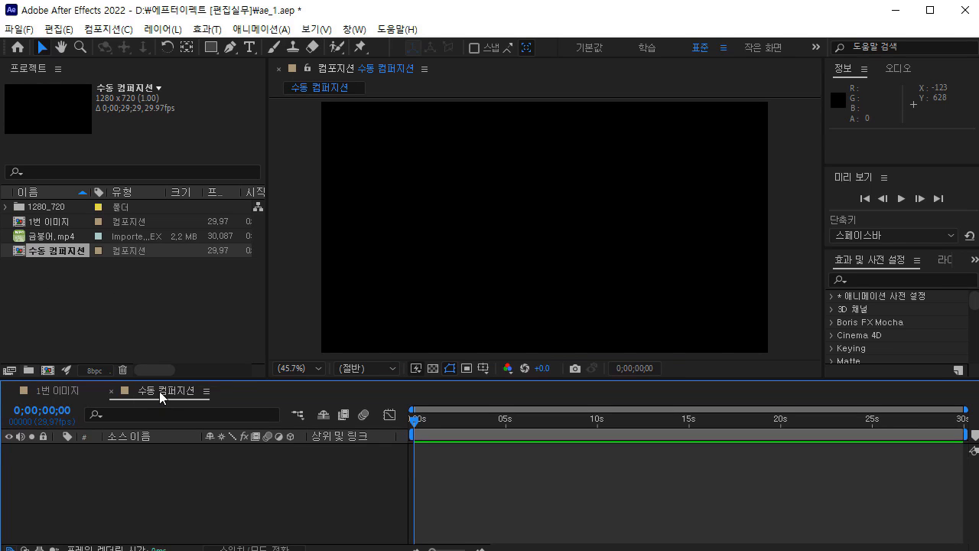
# Compare the two compositions, add 금붕어.mp4 to the 수동 컴퍼지션 timeline, and save the project.
pyautogui.click(53, 389)
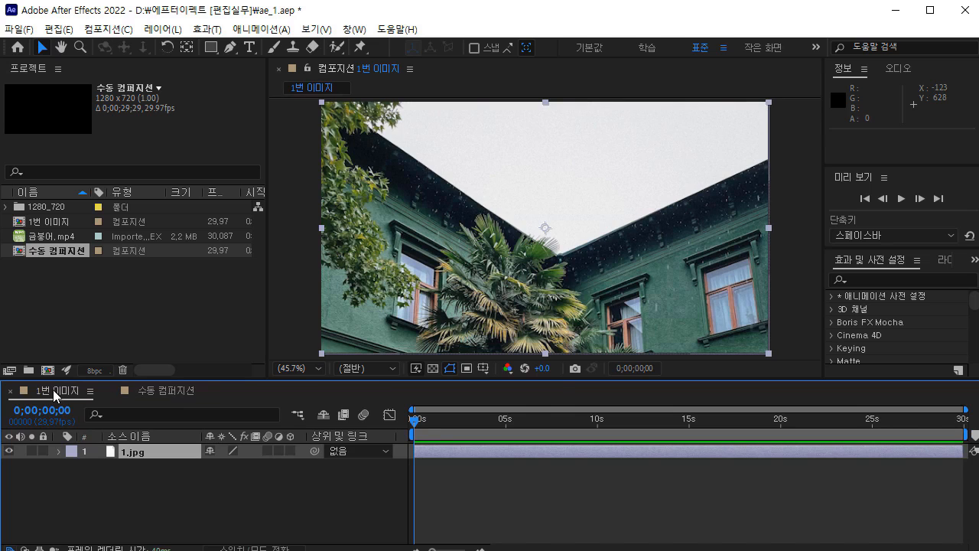
pyautogui.click(154, 390)
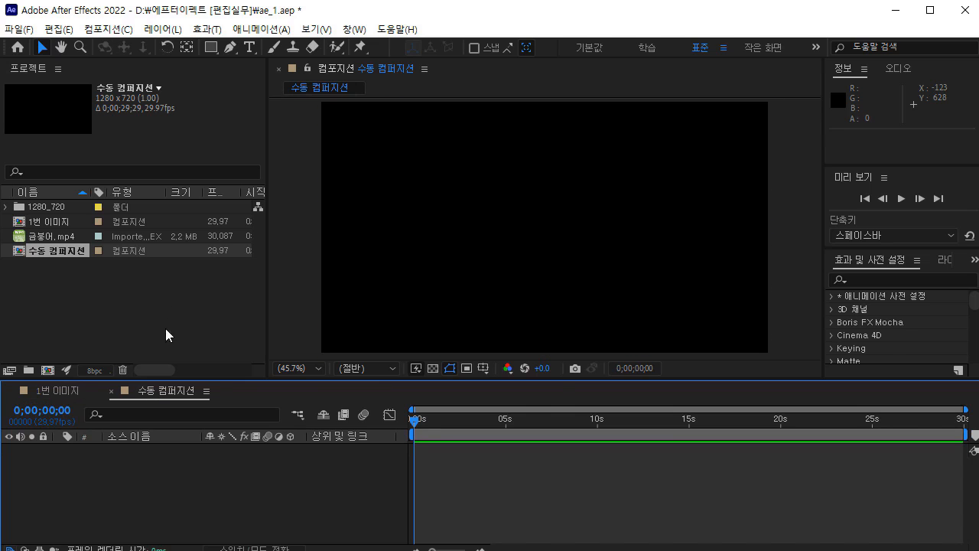
pyautogui.click(35, 222)
pyautogui.click(59, 249)
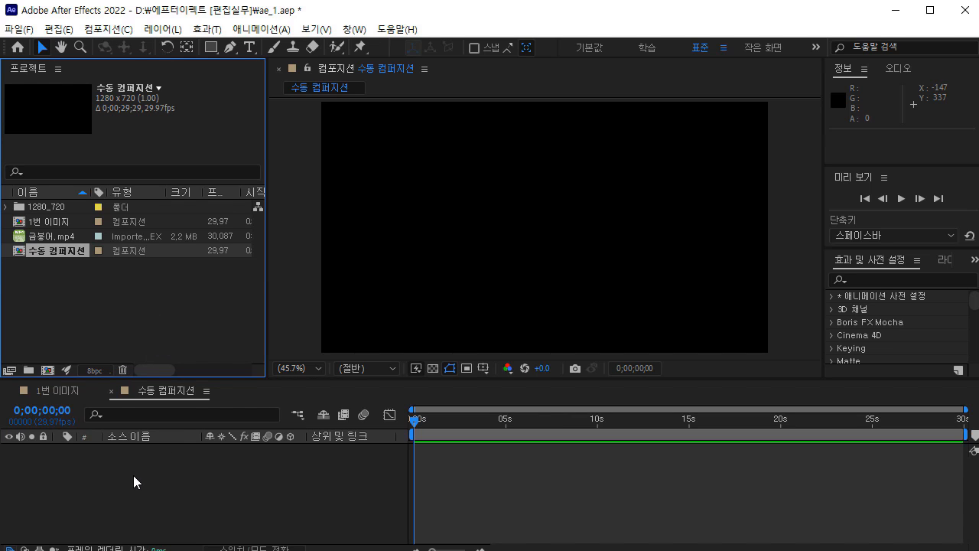
pyautogui.moveTo(40, 236); pyautogui.dragTo(181, 473)
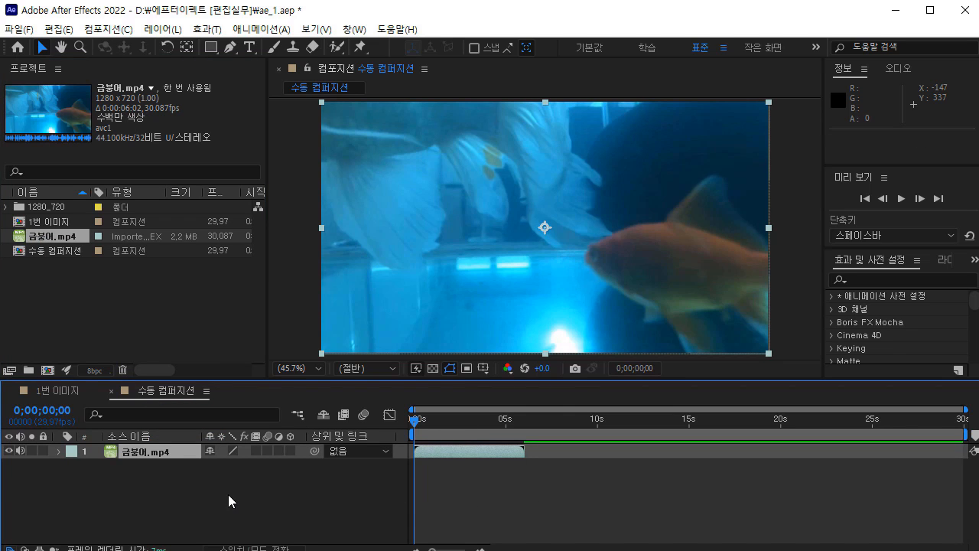
pyautogui.hotkey('ctrl', 's')
# Close the timelines of both the 수동 컴퍼지션 and 1번 이미지 compositions.
pyautogui.click(47, 389)
pyautogui.click(151, 499)
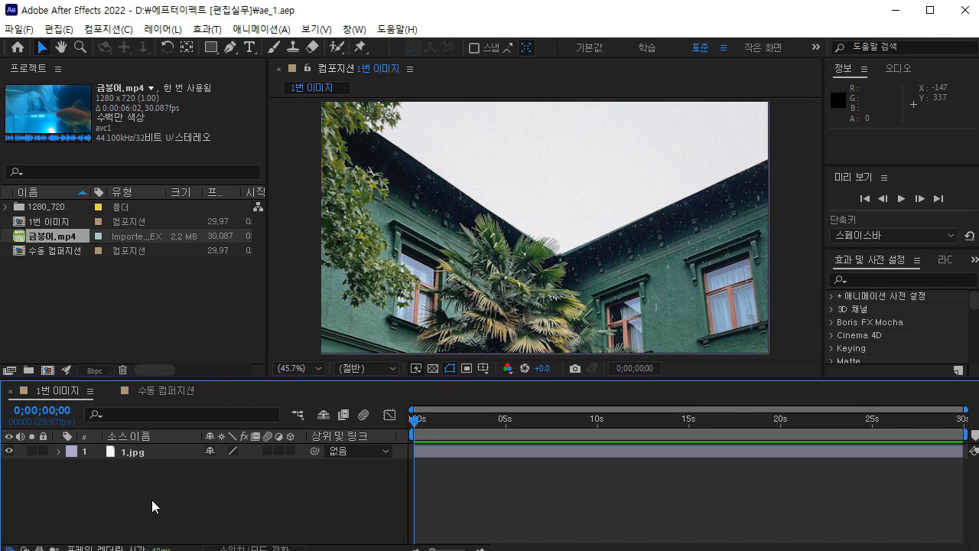
pyautogui.click(187, 301)
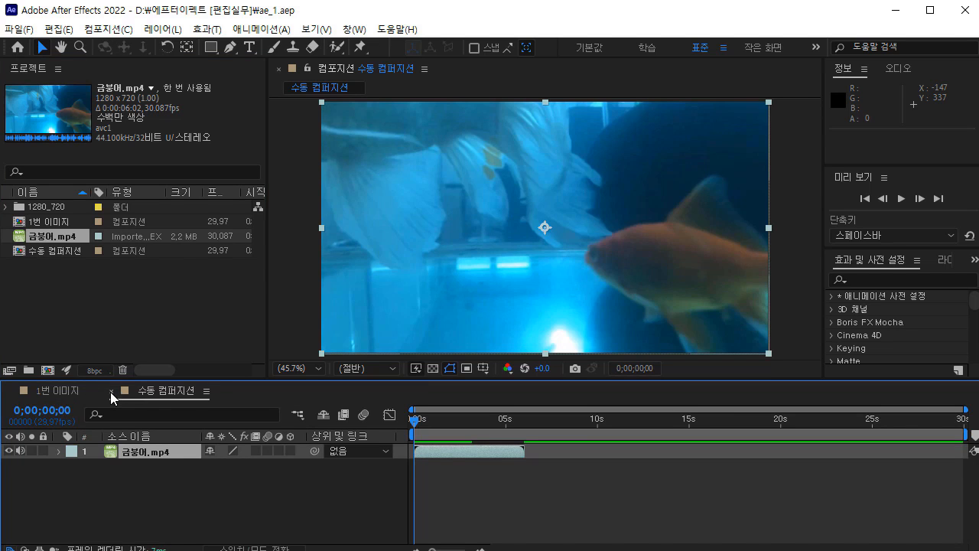
pyautogui.click(111, 391)
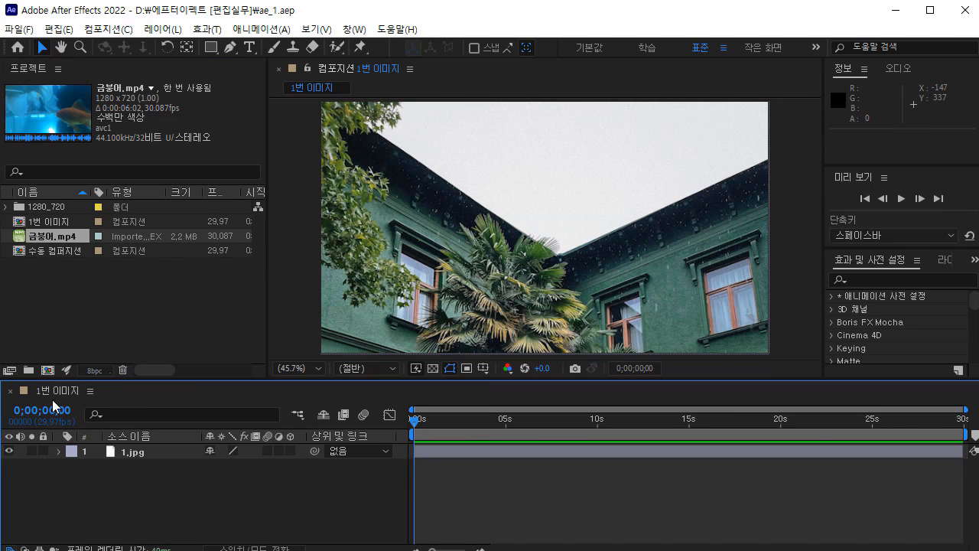
pyautogui.click(11, 391)
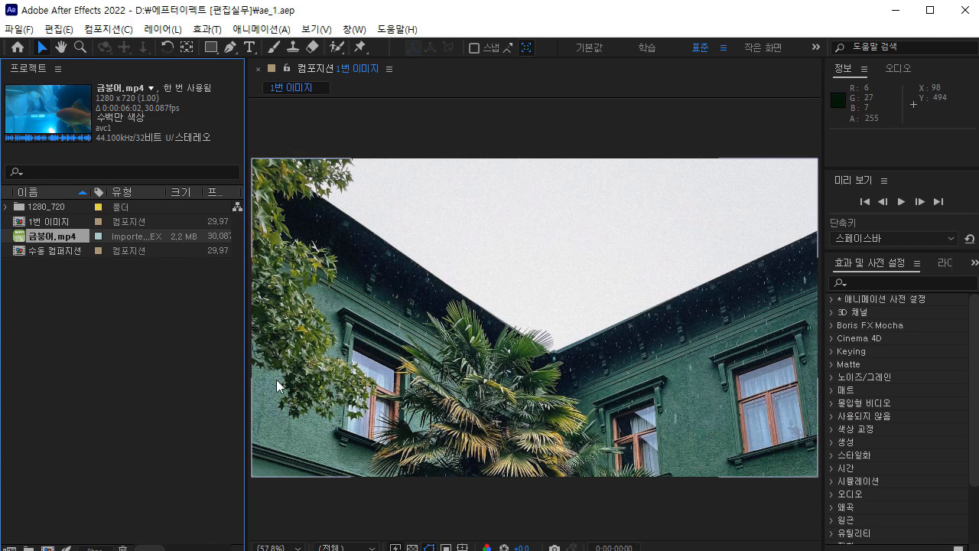
# Reopen the compositions 1번 이미지 and 수동 컴퍼지션 from the project list.
pyautogui.click(22, 223)
pyautogui.doubleClick(22, 223)
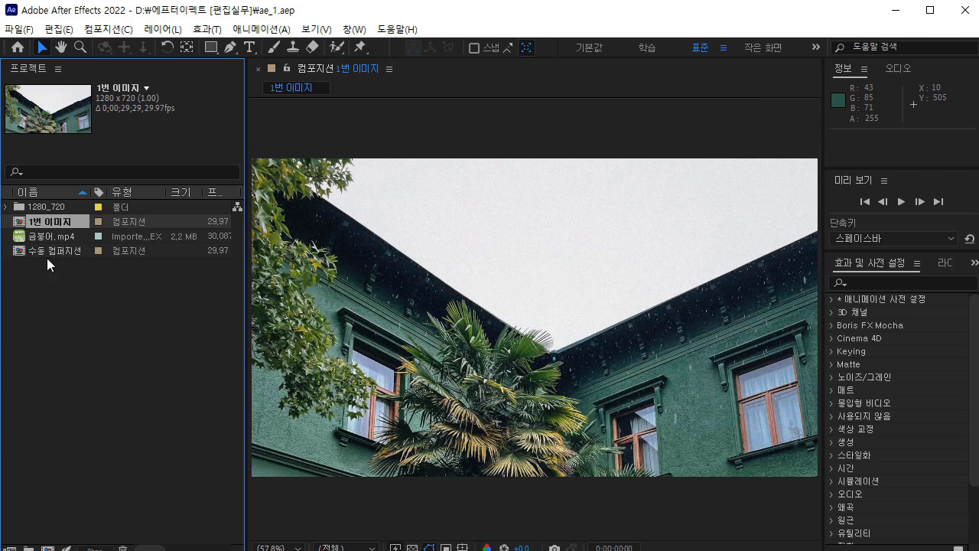
pyautogui.doubleClick(25, 252)
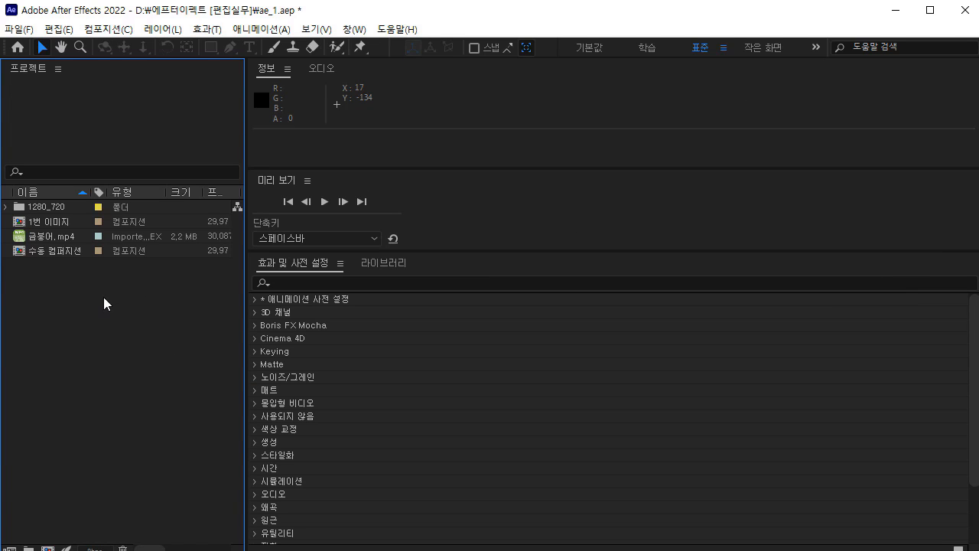
# Preview the source footage 금붕어.mp4 in the footage viewer and close the viewer.
pyautogui.click(52, 238)
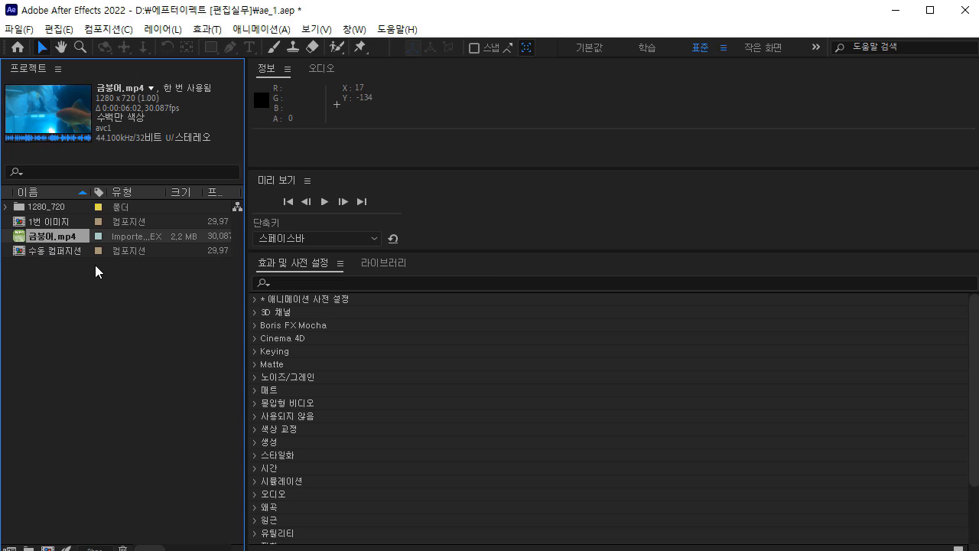
pyautogui.doubleClick(25, 239)
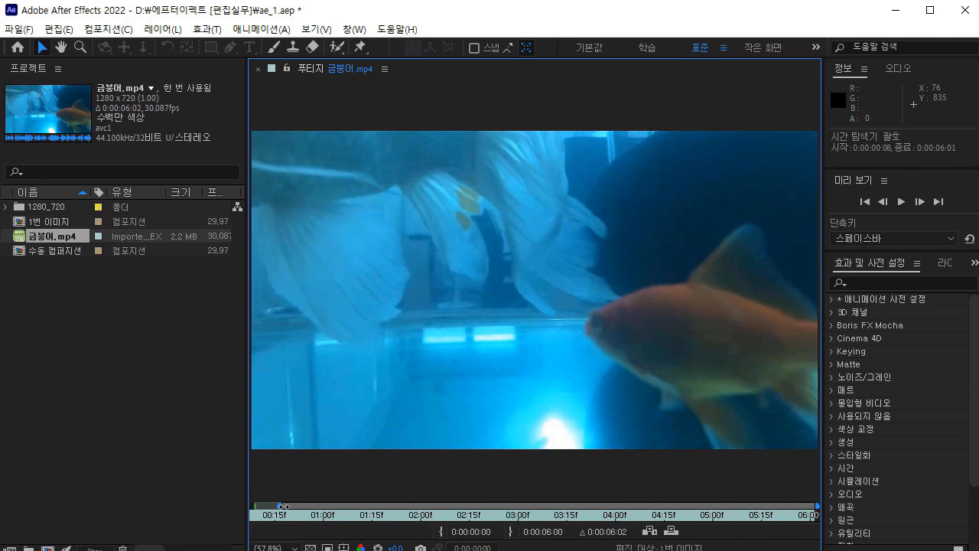
pyautogui.click(183, 254)
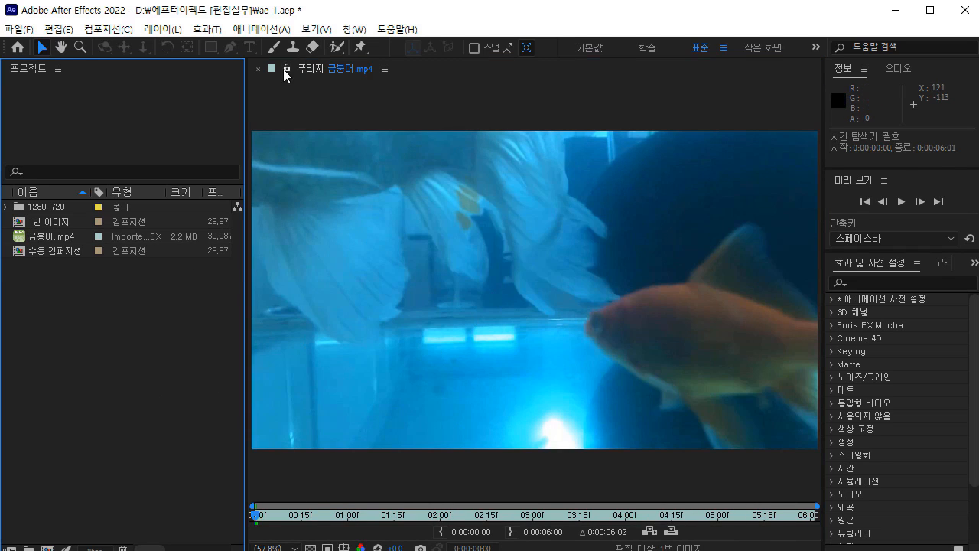
pyautogui.click(258, 68)
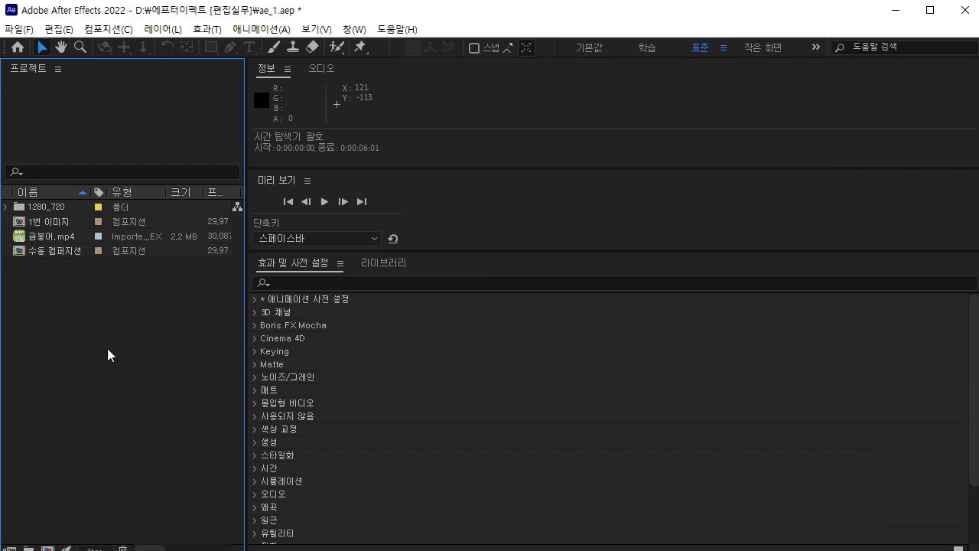
# Check the 1번 이미지 composition, then preview the first image inside the 1280_720 folder.
pyautogui.click(42, 223)
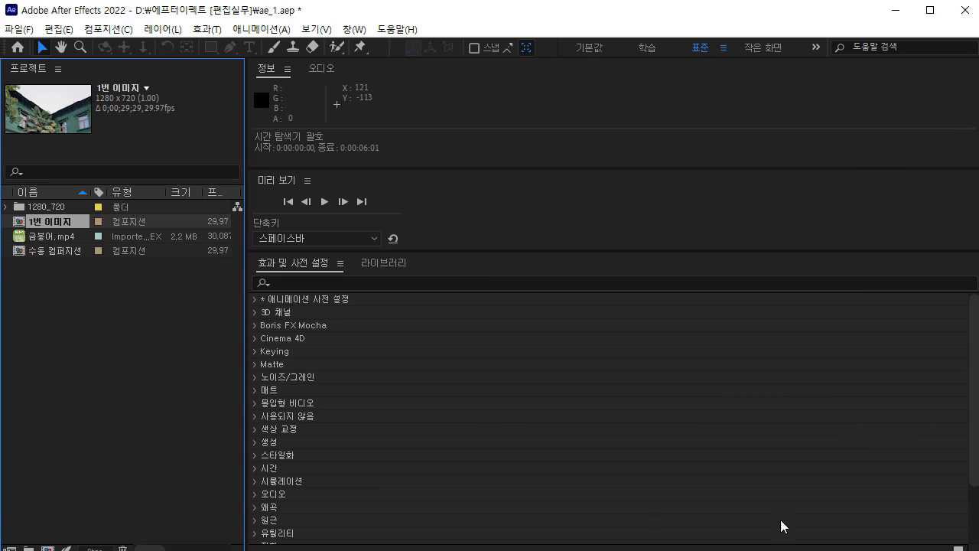
pyautogui.click(42, 418)
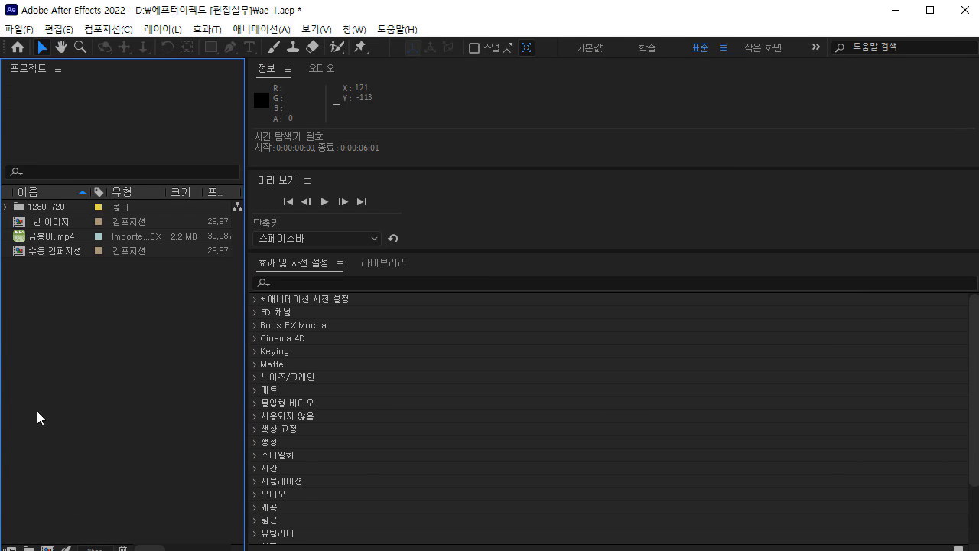
pyautogui.click(6, 207)
pyautogui.doubleClick(48, 223)
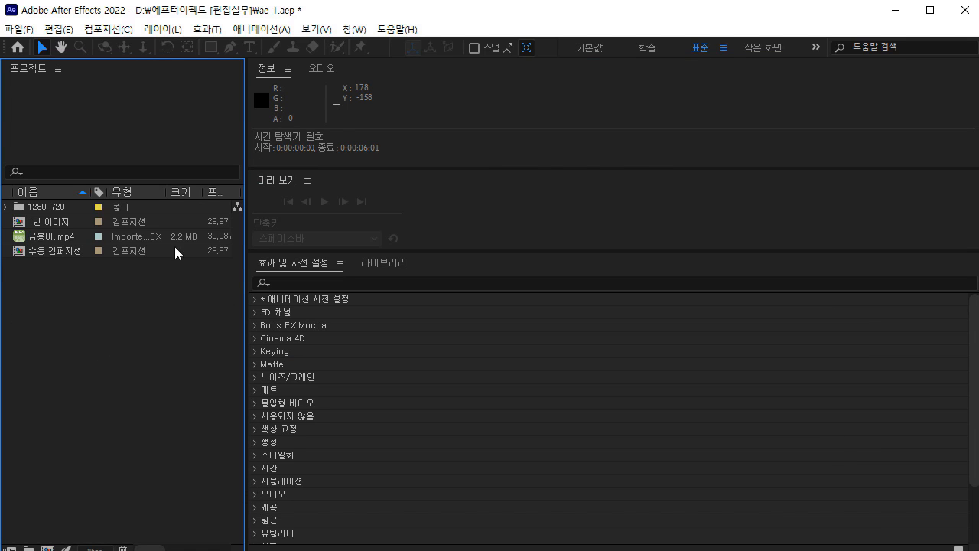
# Examine the 1280_720 folder, 금붕어.mp4 and both compositions in the project list to distinguish source items from compositions.
pyautogui.click(63, 205)
pyautogui.click(68, 237)
pyautogui.click(58, 221)
pyautogui.click(69, 251)
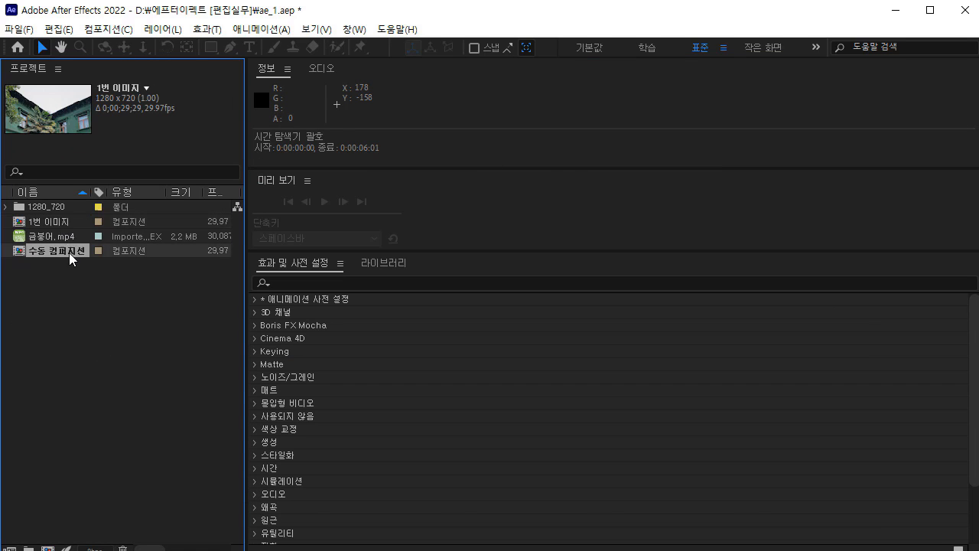
pyautogui.click(137, 324)
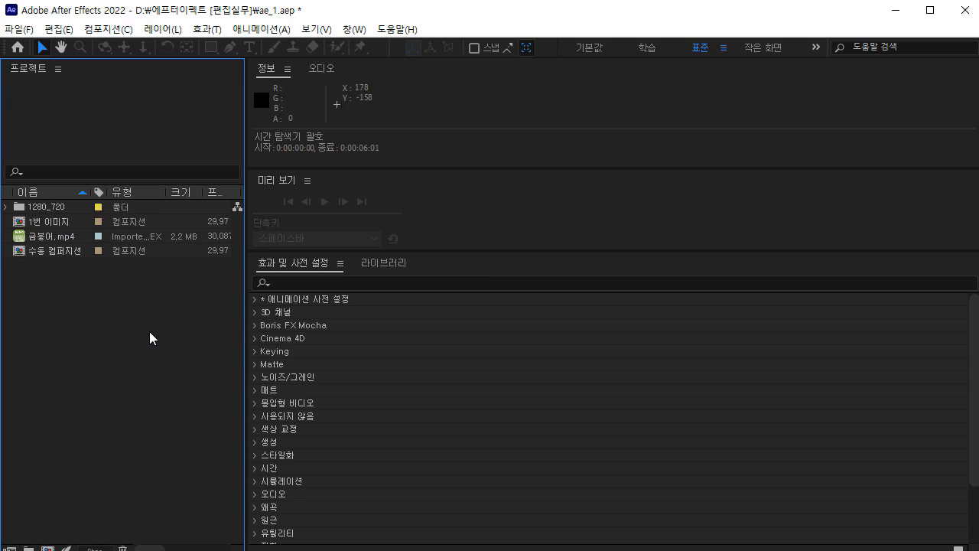
pyautogui.click(58, 237)
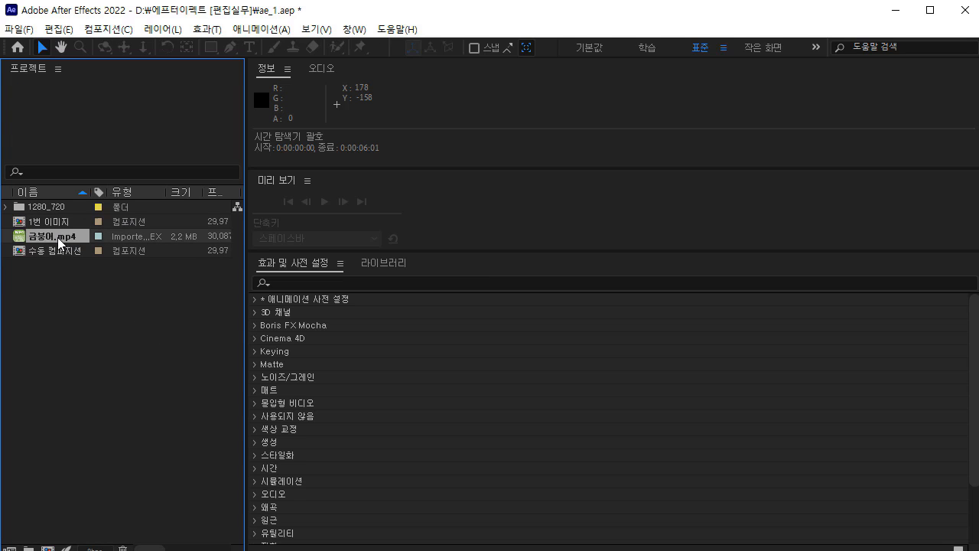
pyautogui.click(131, 349)
pyautogui.click(29, 206)
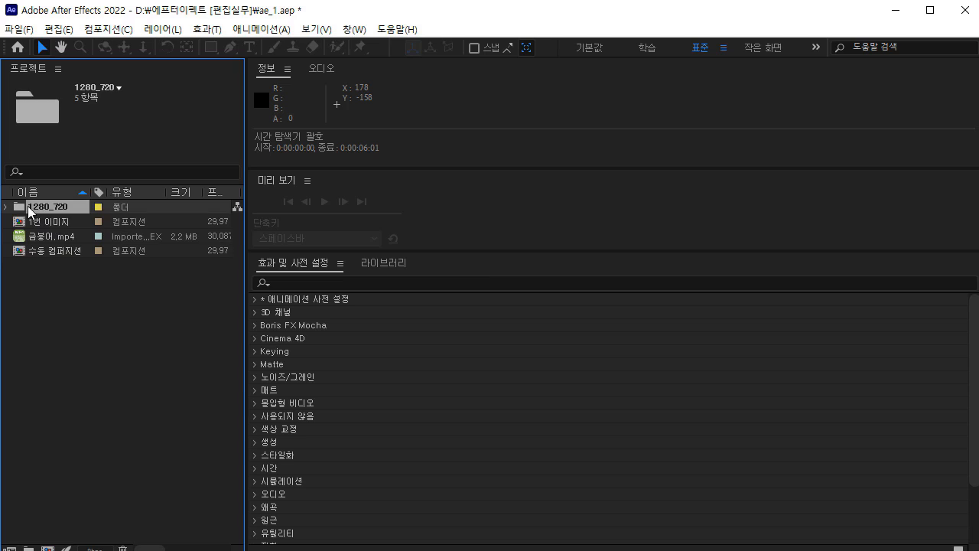
pyautogui.click(145, 379)
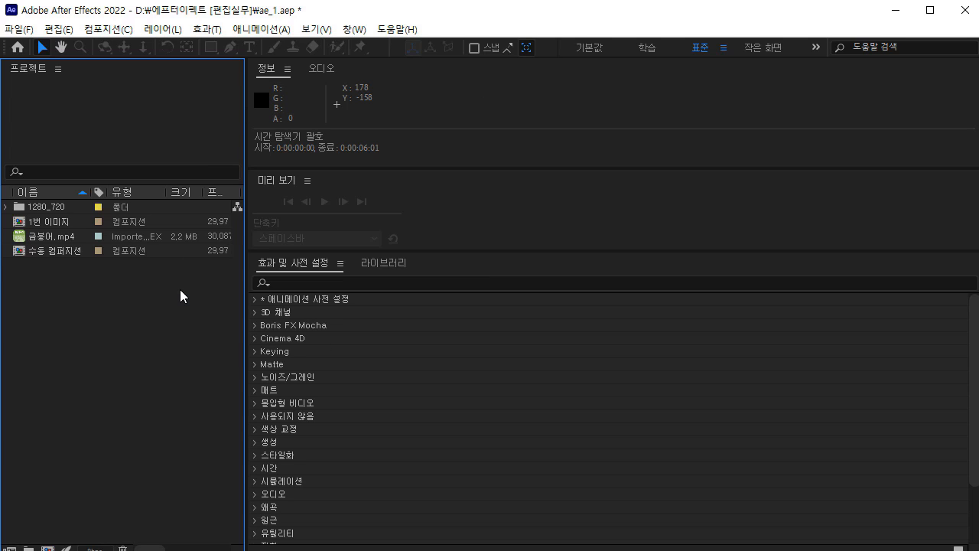
# Switch to File Explorer and rename the source video 금붕어.mp4 as __금붕어.mp4.
pyautogui.hotkey('alt', 'Tab')
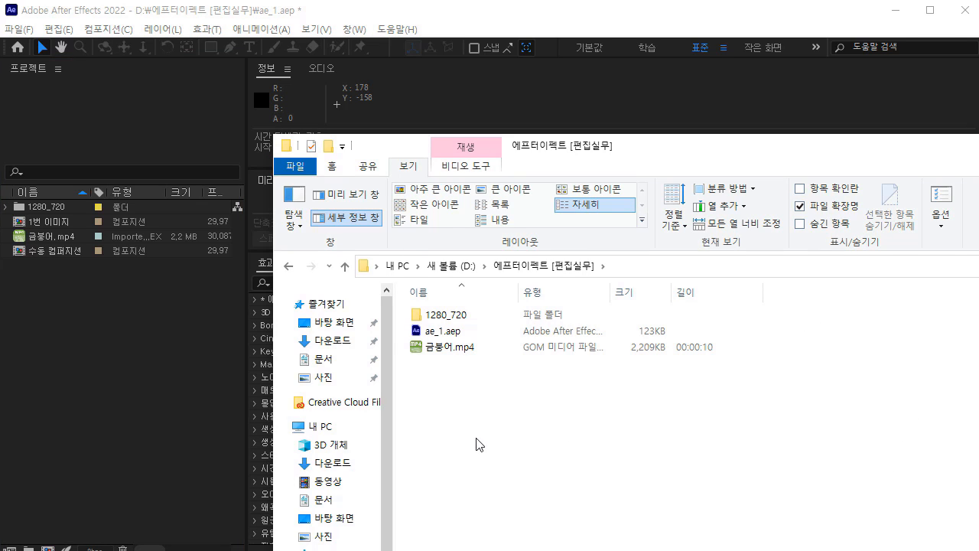
pyautogui.click(698, 332)
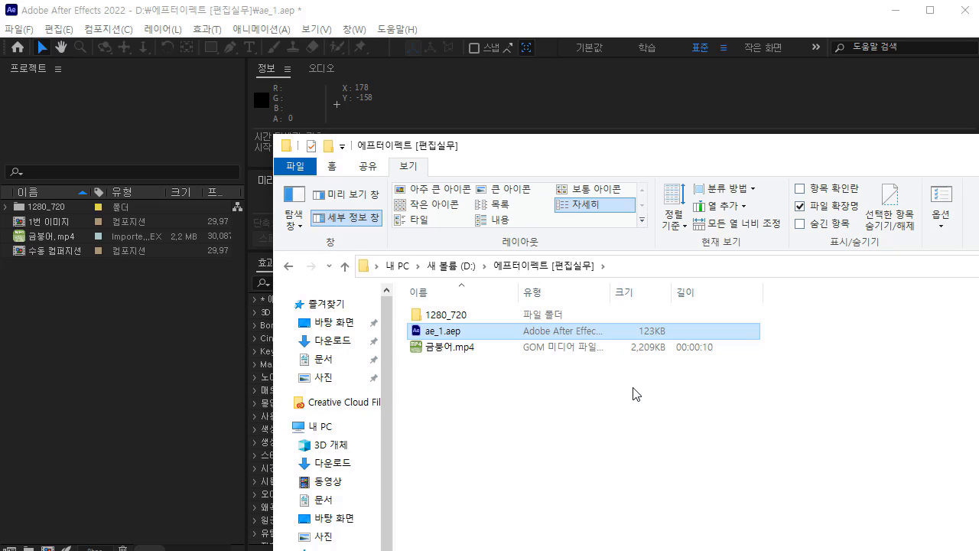
pyautogui.press('Down')
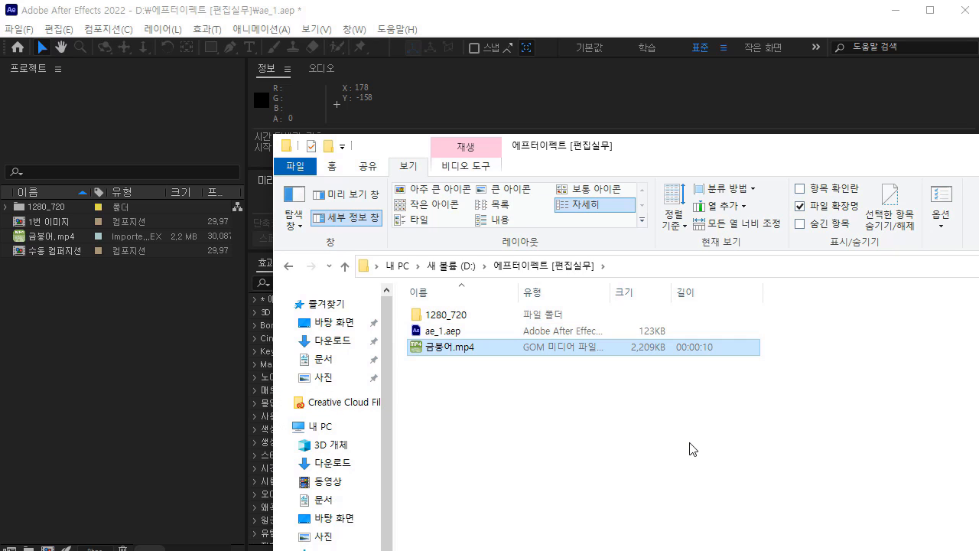
pyautogui.click(690, 449)
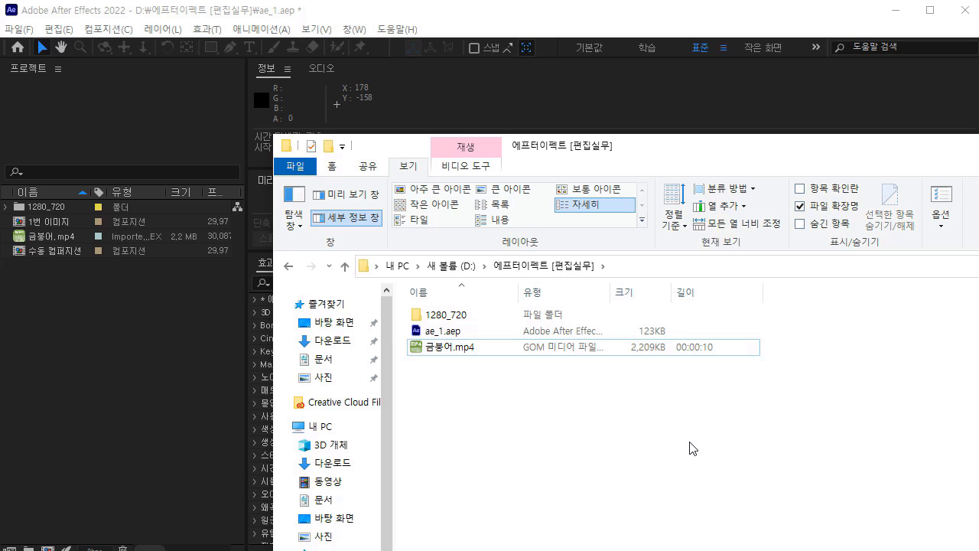
pyautogui.press('Up')
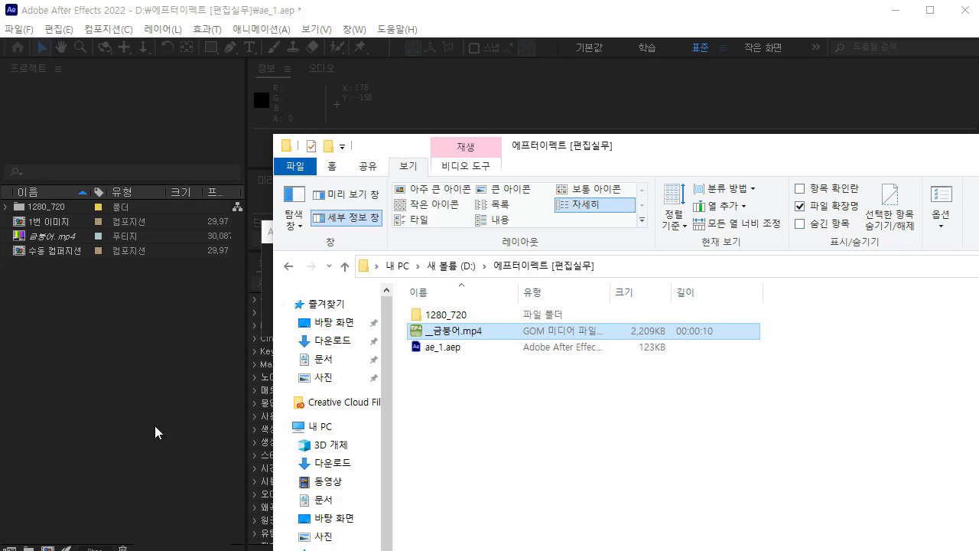
# Return to After Effects and dismiss the missing-file warning for 금붕어.mp4.
pyautogui.click(111, 419)
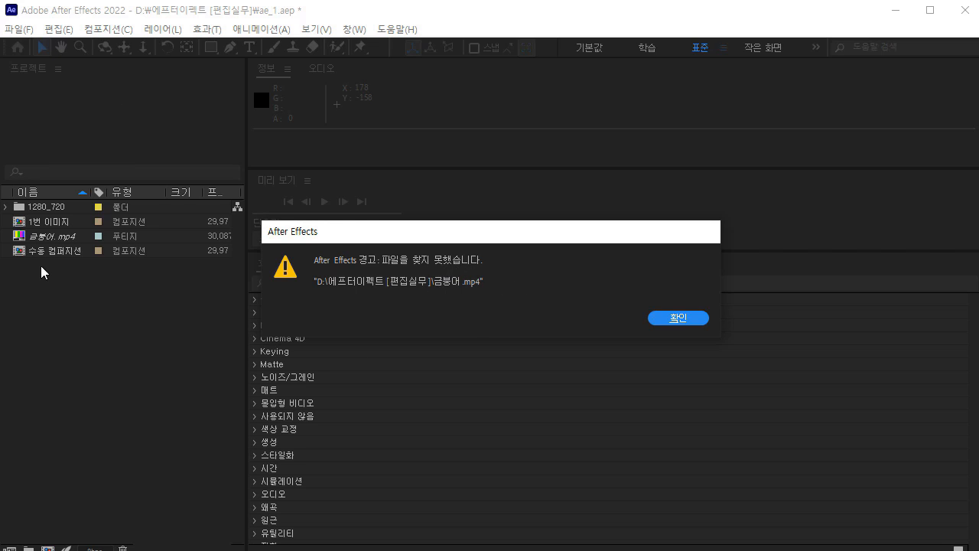
pyautogui.click(338, 10)
pyautogui.click(677, 320)
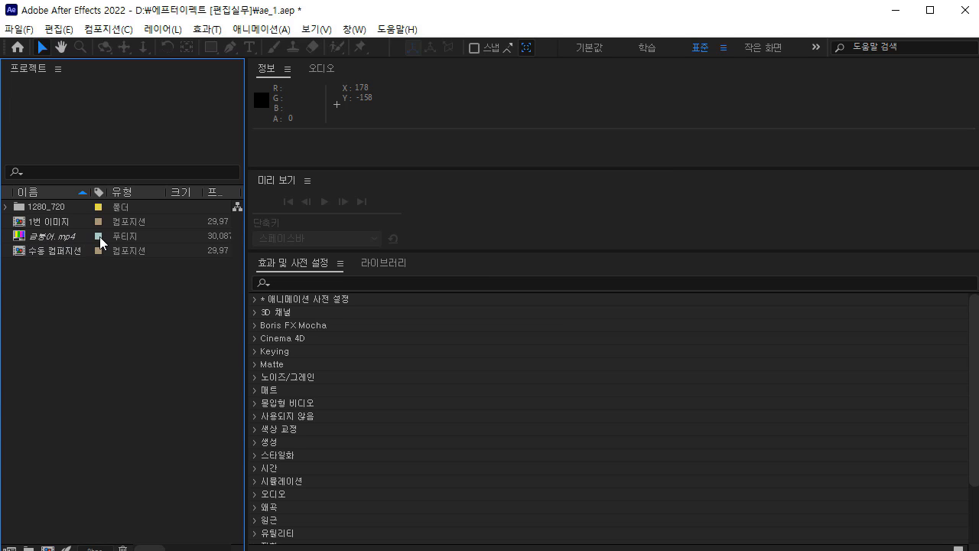
# Replace the missing 금붕어.mp4 footage in the project with the renamed file __금붕어.mp4.
pyautogui.click(23, 238)
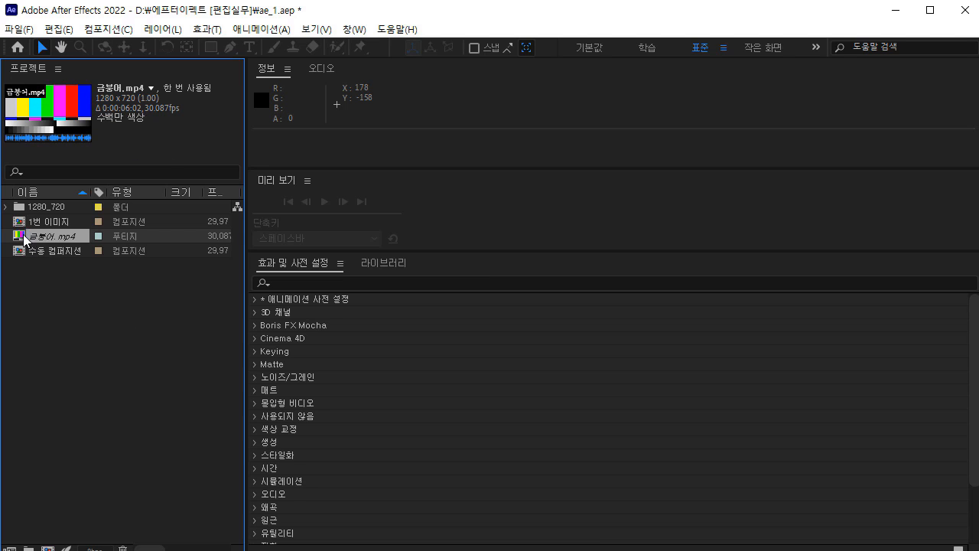
pyautogui.hotkey('ctrl', 'h')
pyautogui.doubleClick(265, 166)
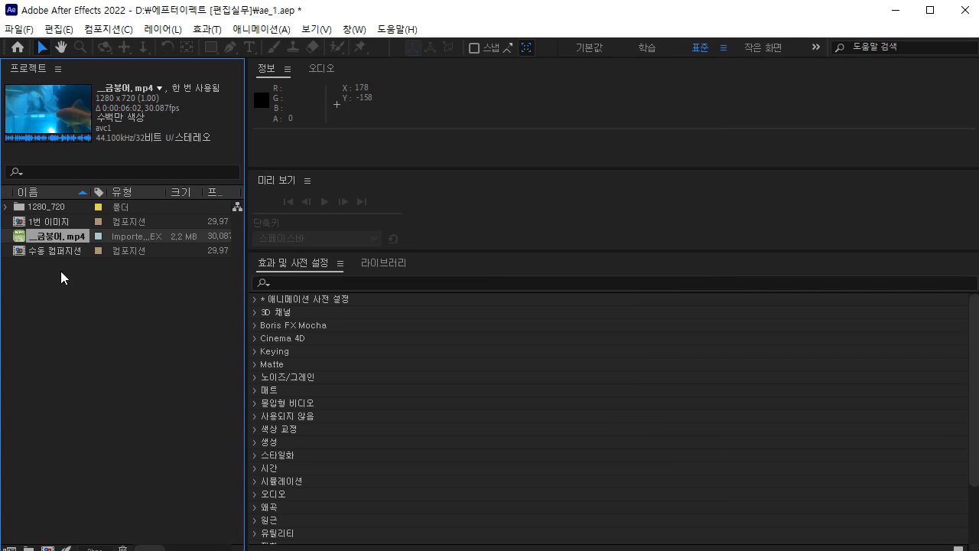
# Open the 수동 컴퍼지션 composition from the project list and deselect its layer.
pyautogui.doubleClick(20, 251)
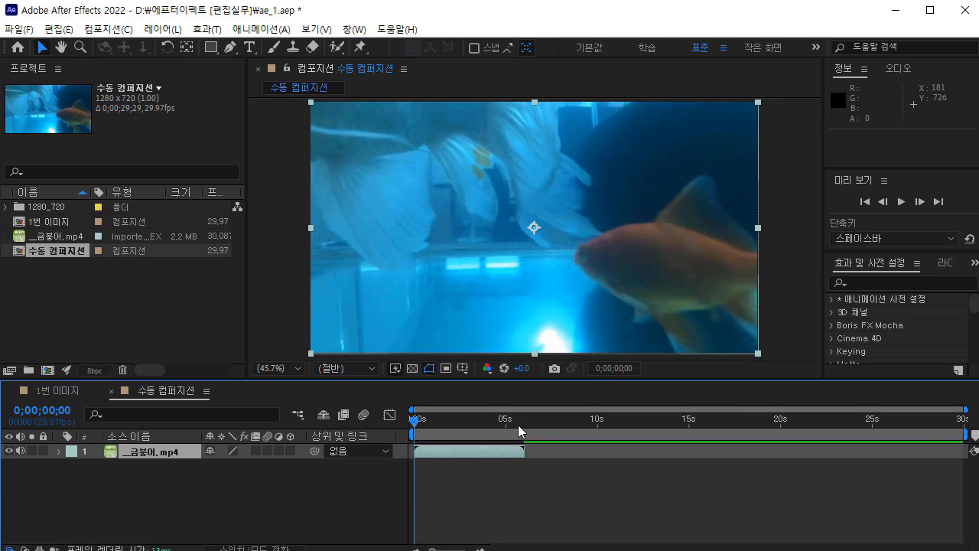
pyautogui.click(195, 315)
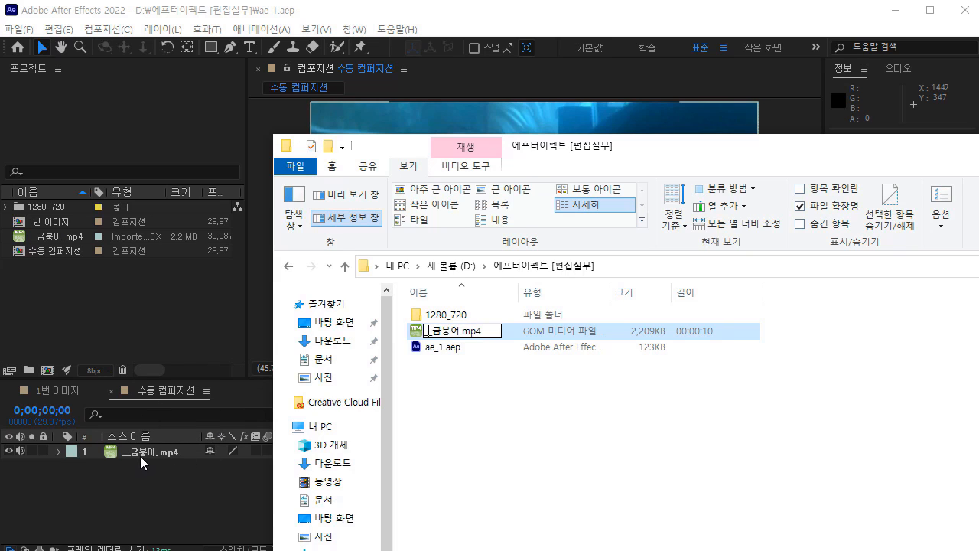
# In File Explorer, rename __금붕어.mp4 as 금붕어.mp4, and return to After Effects to dismiss the missing-file warning.
pyautogui.press('Delete')
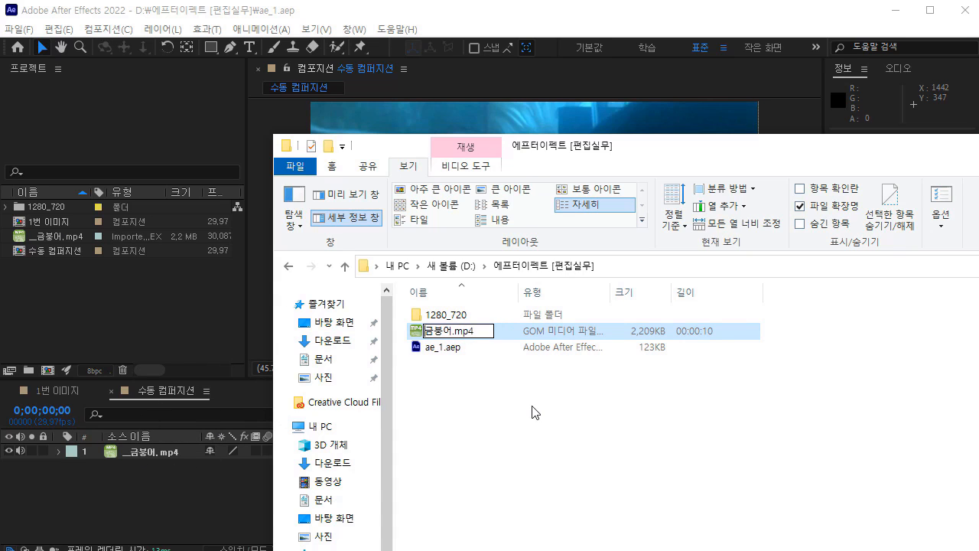
pyautogui.press('Return')
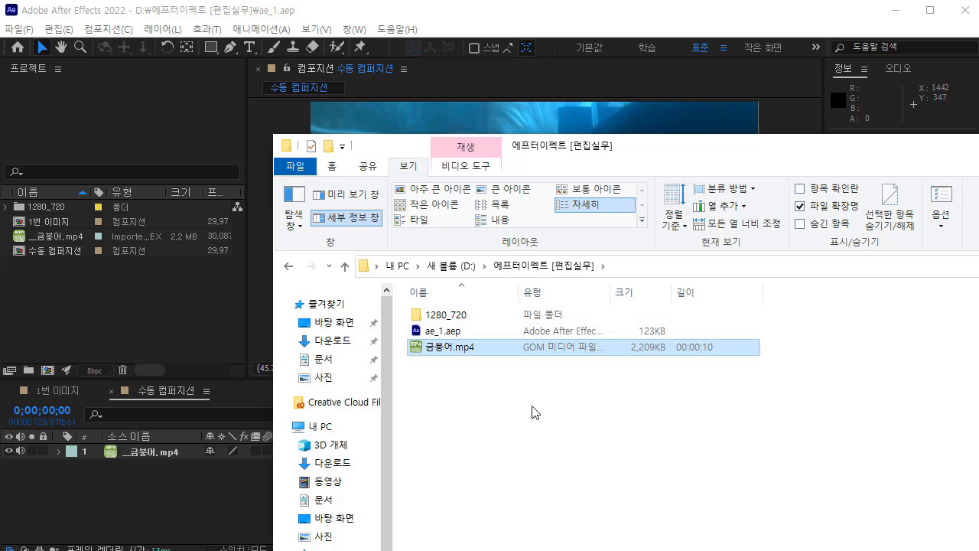
pyautogui.click(188, 489)
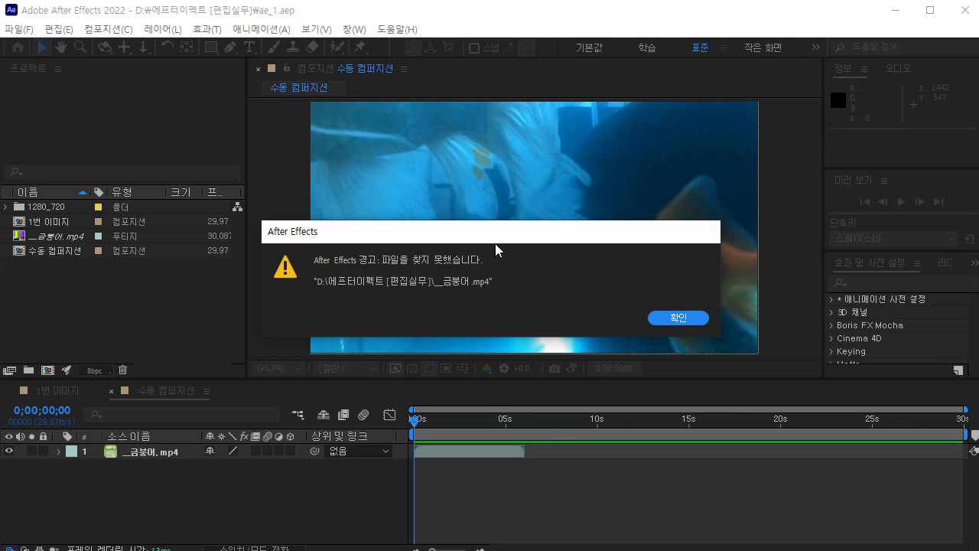
pyautogui.click(693, 318)
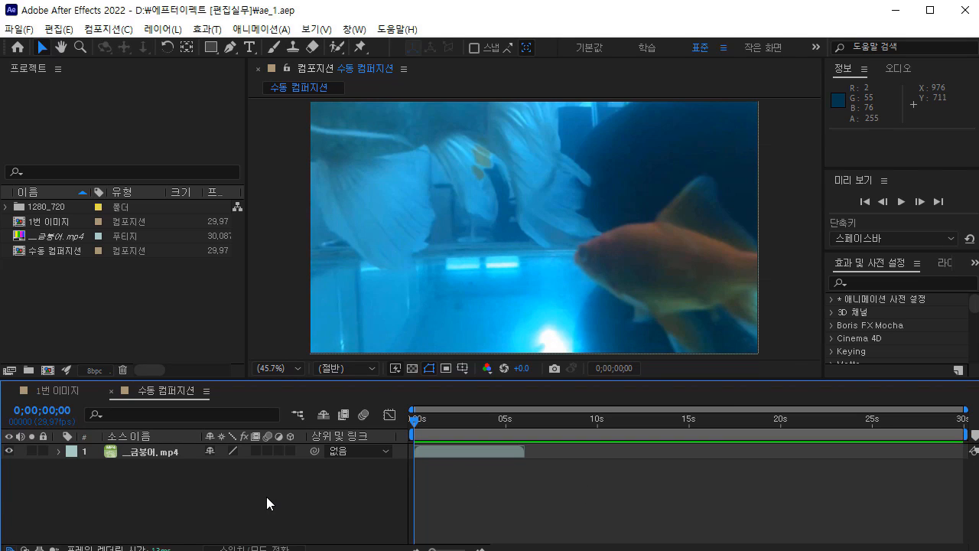
# Open the __금붕어.mp4 layer in its own viewer, preview its playback, and return the playhead to the start.
pyautogui.doubleClick(134, 452)
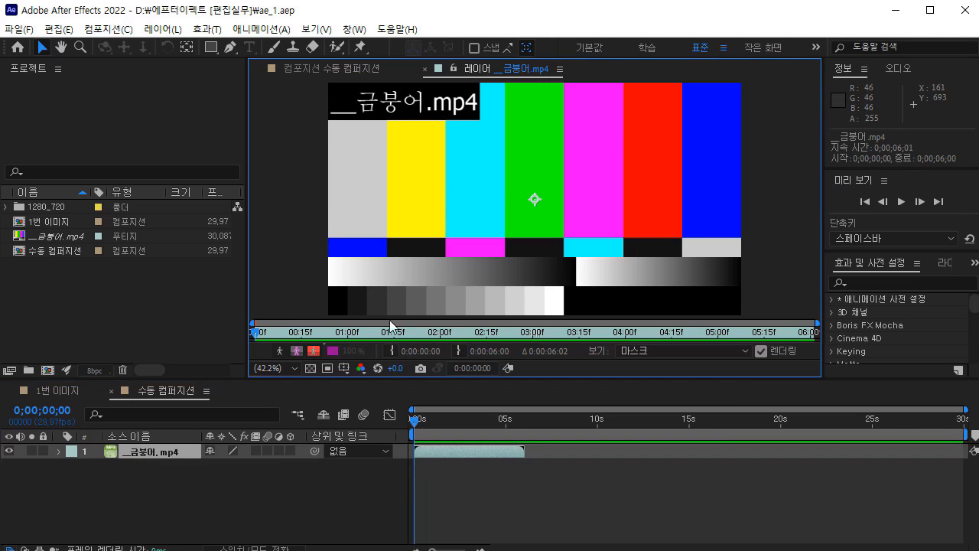
pyautogui.press('space')
pyautogui.press('space')
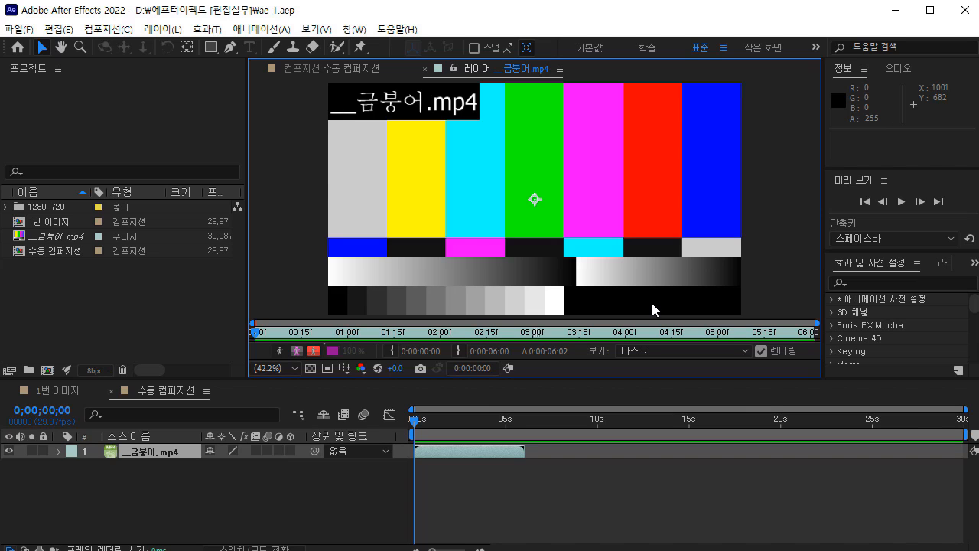
pyautogui.press('space')
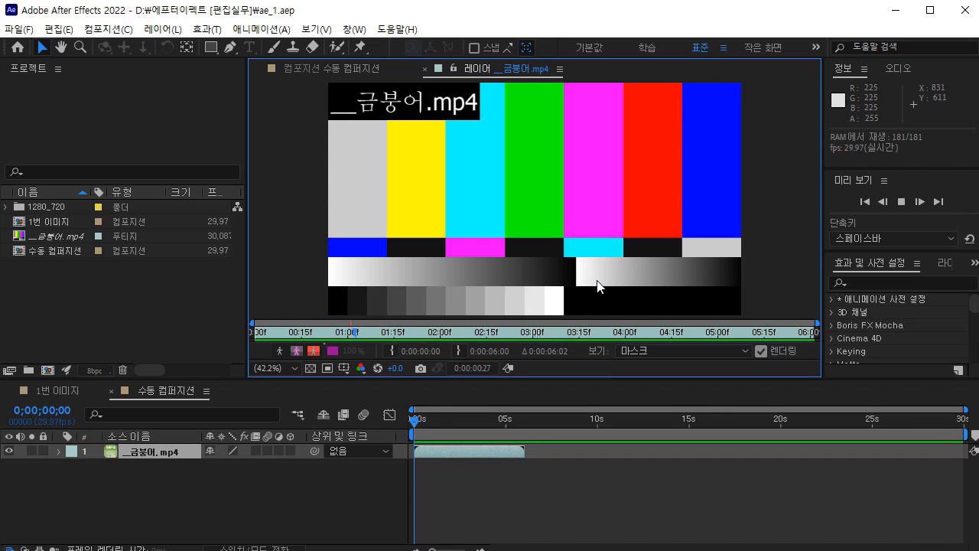
pyautogui.press('space')
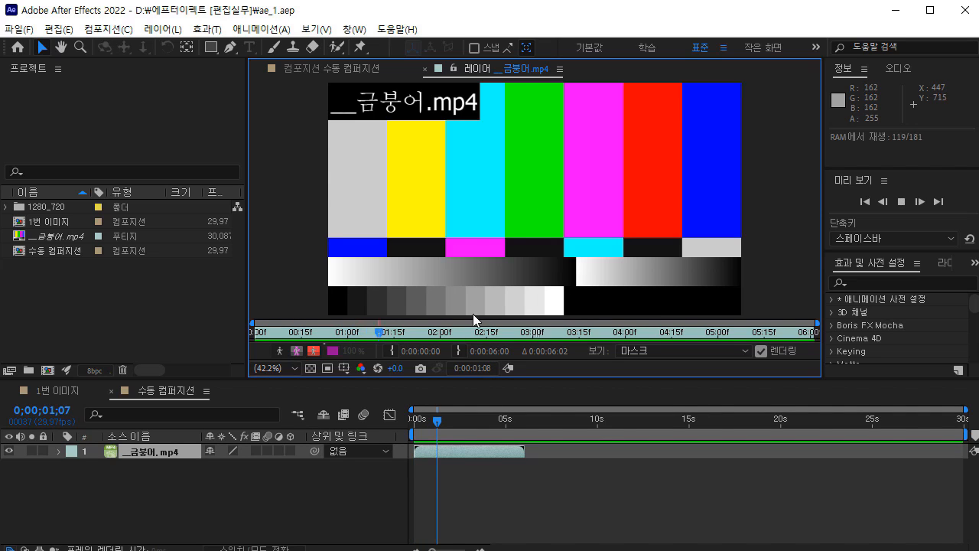
pyautogui.press('space')
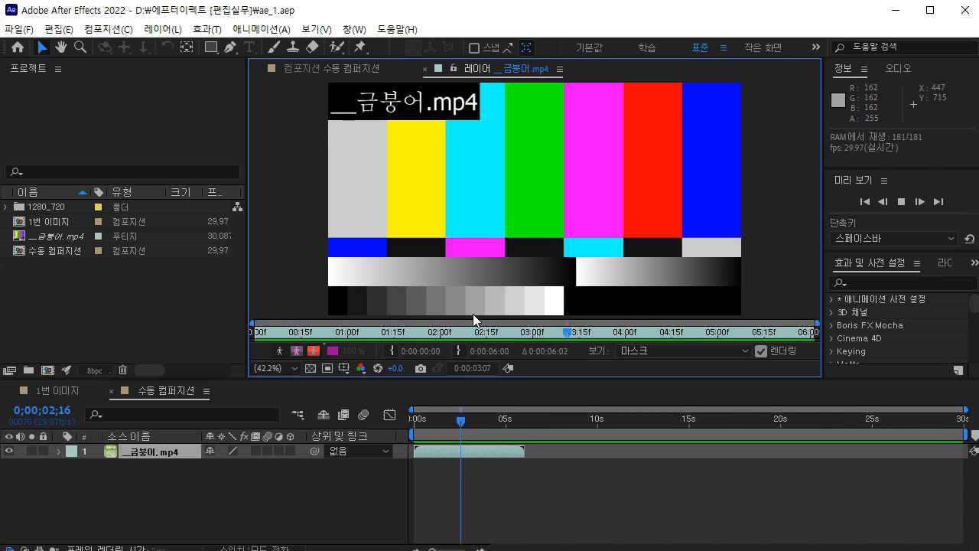
pyautogui.press('space')
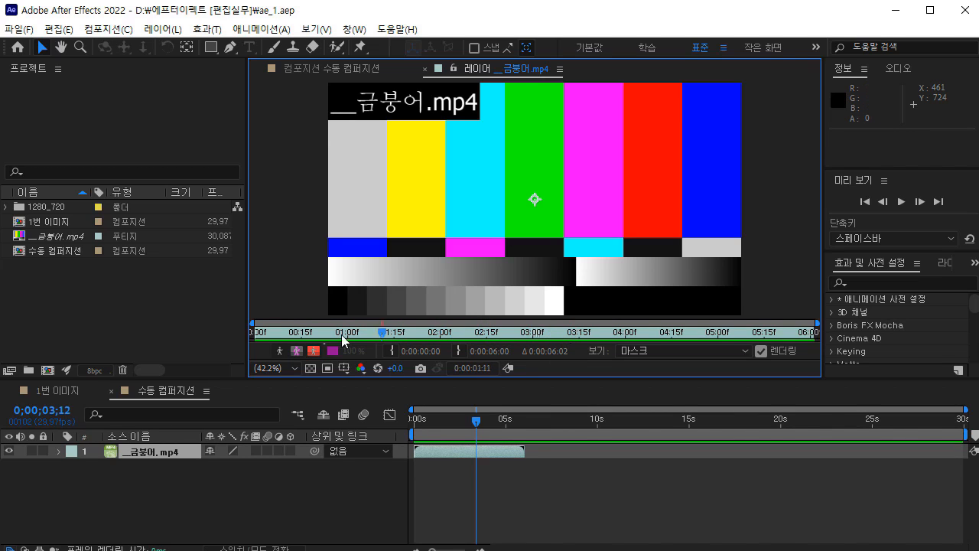
pyautogui.press('Home')
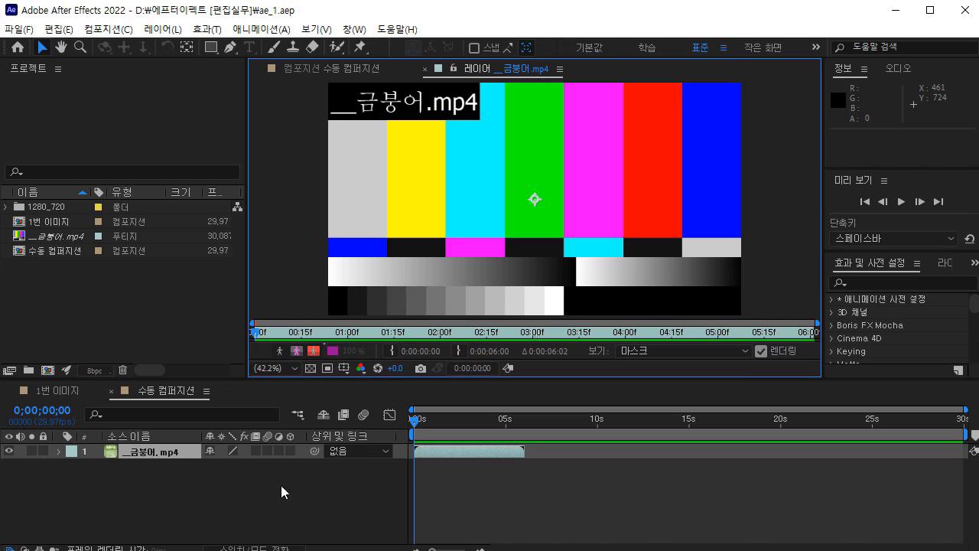
pyautogui.click(158, 451)
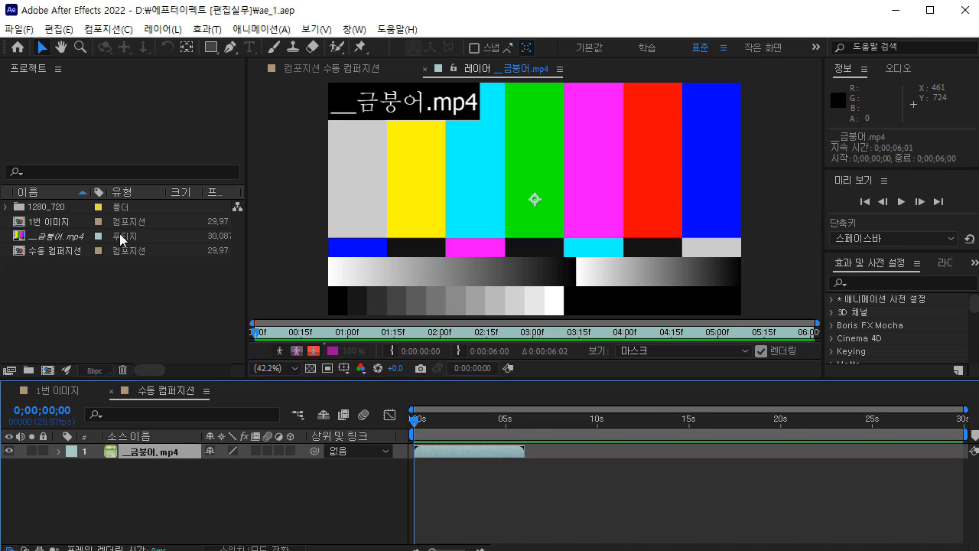
pyautogui.click(66, 237)
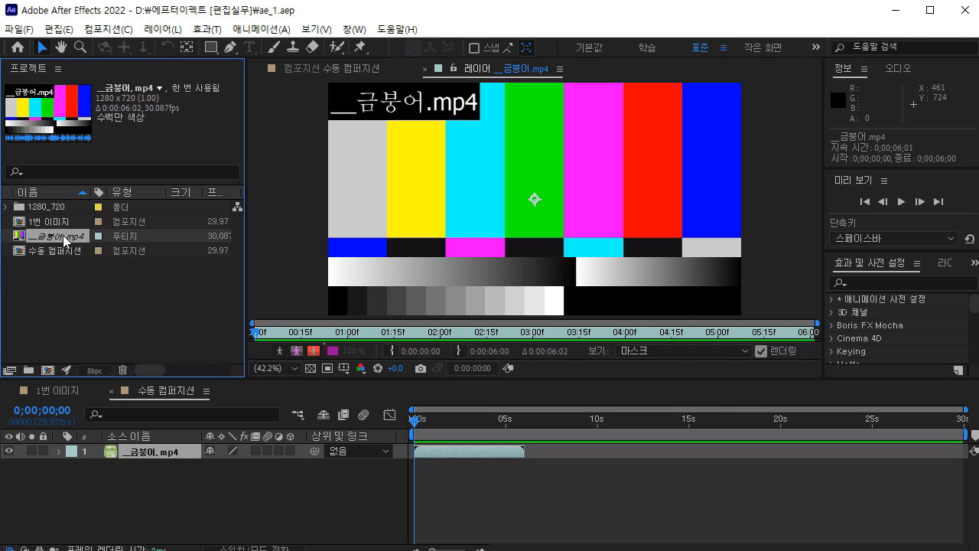
pyautogui.rightClick(65, 239)
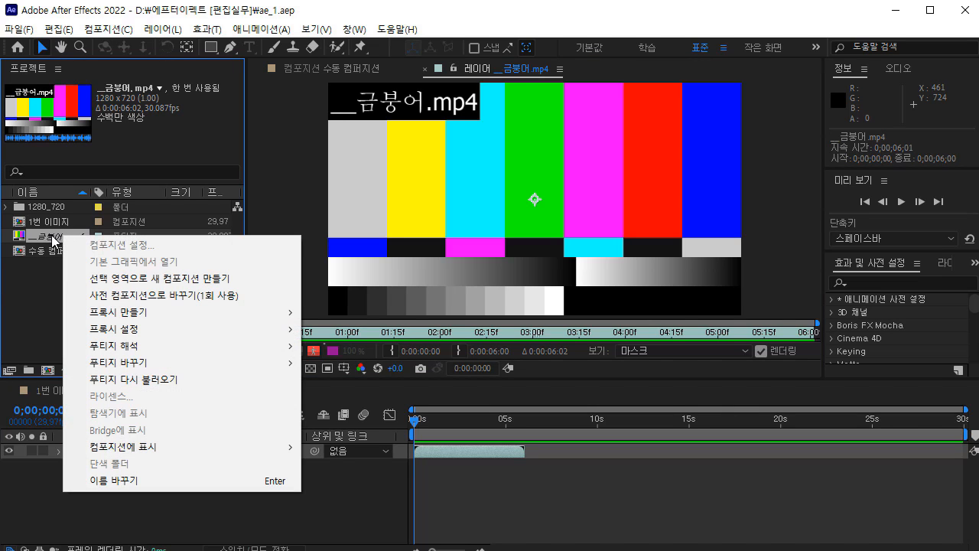
pyautogui.rightClick(52, 236)
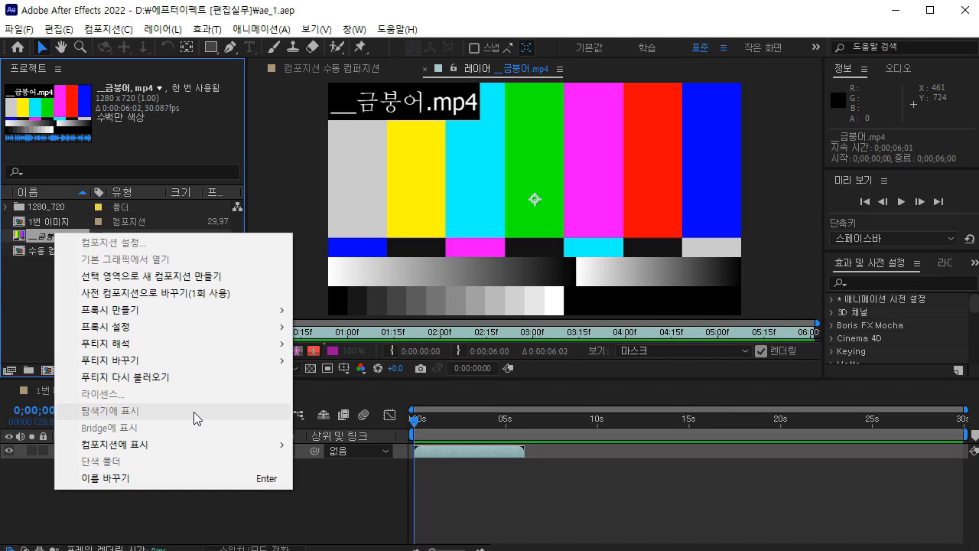
pyautogui.click(182, 478)
pyautogui.click(130, 344)
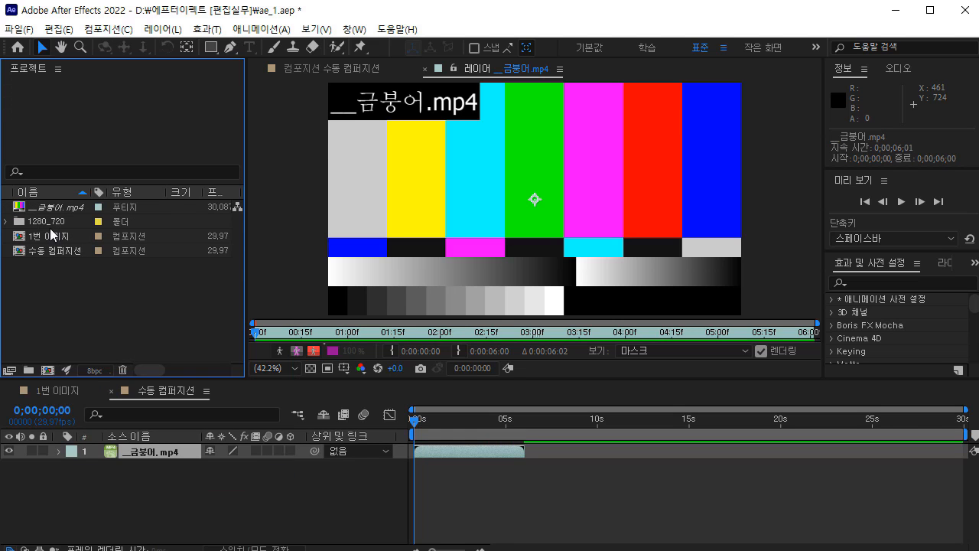
# Replace the missing __금붕어.mp4 footage in the project with the file 금붕어.mp4 and save the project.
pyautogui.click(28, 213)
pyautogui.hotkey('ctrl', 'h')
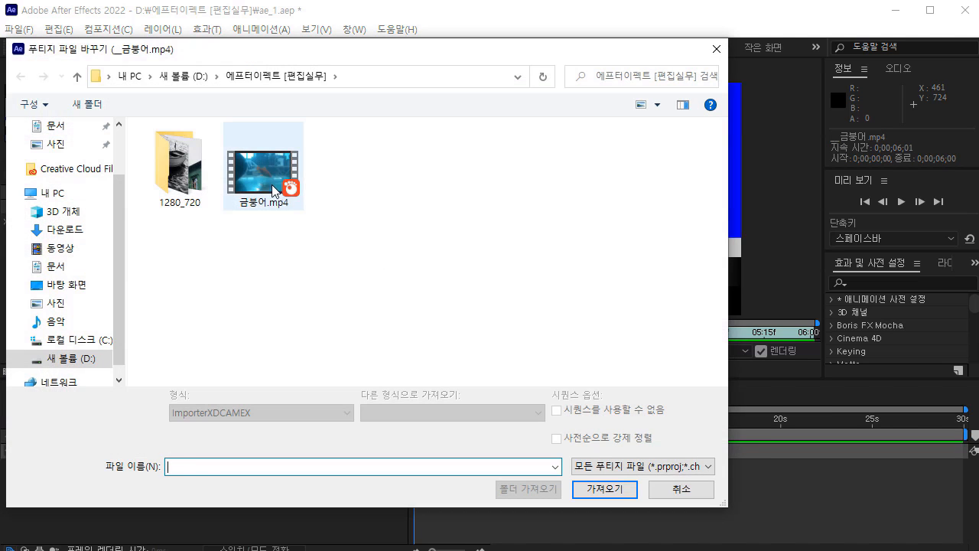
pyautogui.doubleClick(273, 189)
pyautogui.click(142, 320)
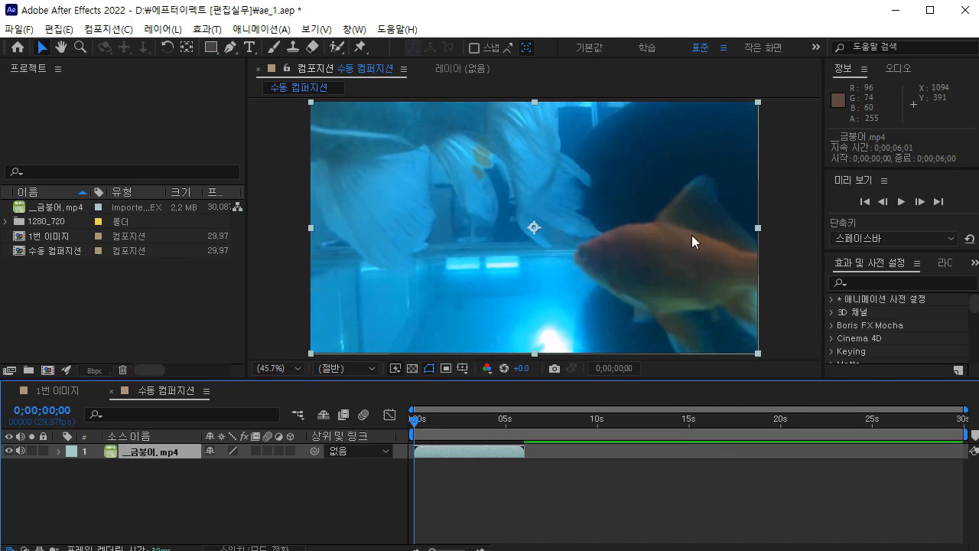
pyautogui.hotkey('ctrl', 's')
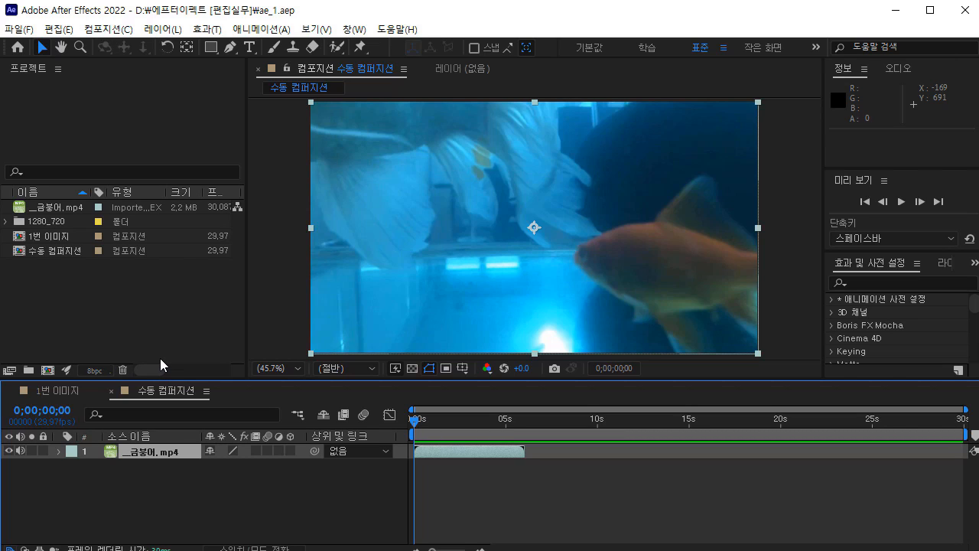
pyautogui.click(157, 486)
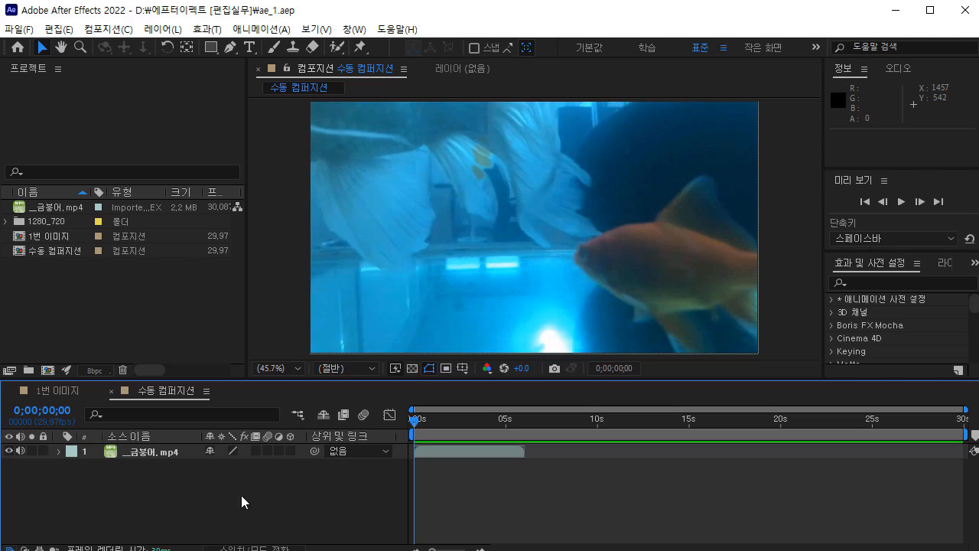
pyautogui.click(431, 450)
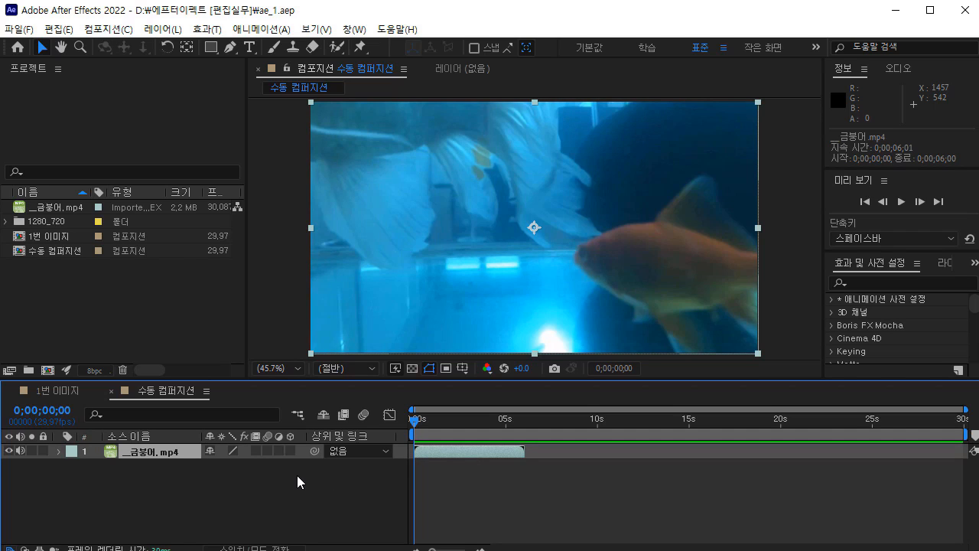
pyautogui.moveTo(433, 421); pyautogui.dragTo(405, 451)
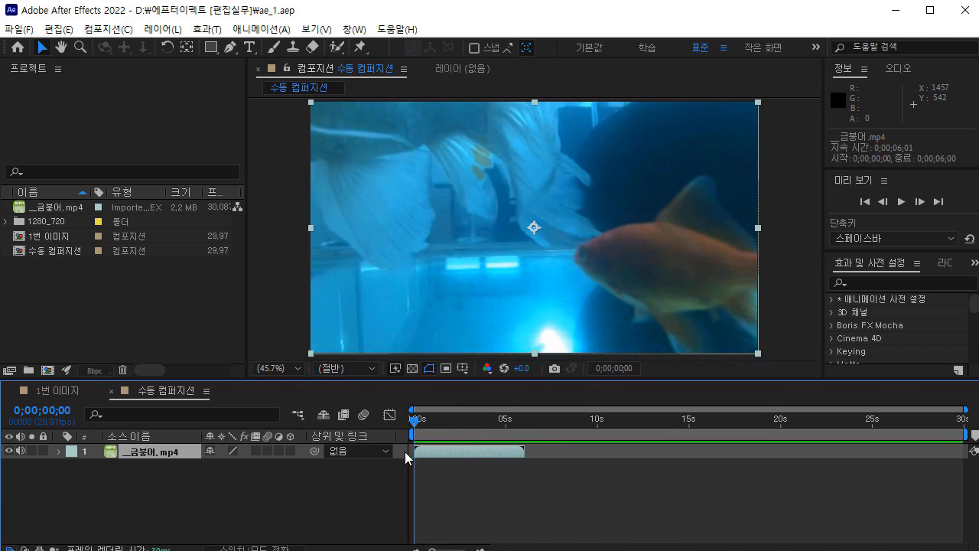
pyautogui.click(491, 463)
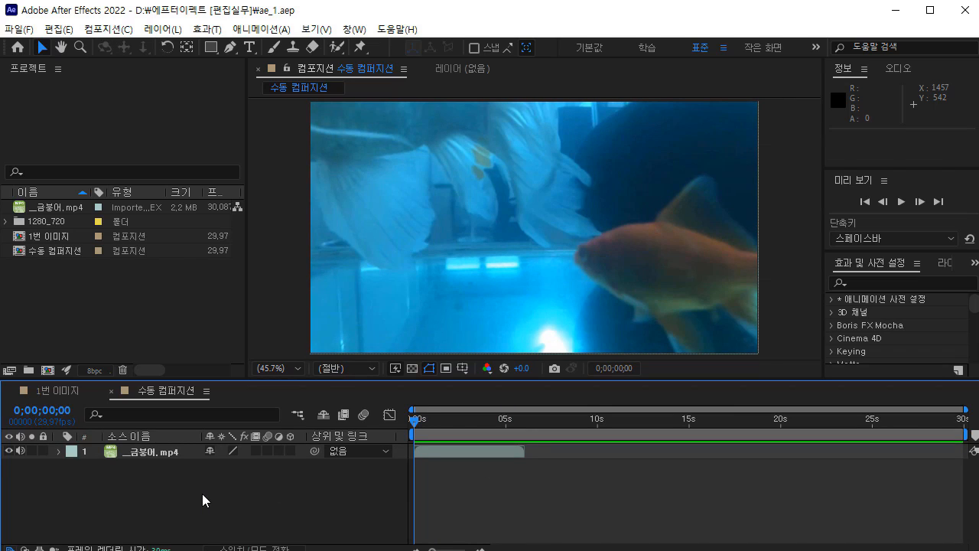
# Import Bonfire - An Jone.mp3 and pexels-tea-oebel-6580587.mp4 as footage and inspect each item's details in the project list.
pyautogui.hotkey('ctrl', 'i')
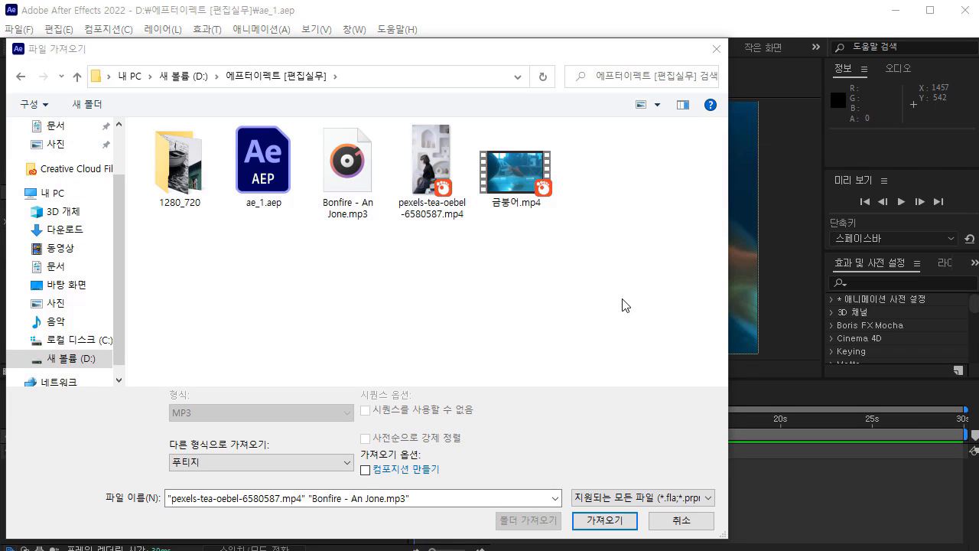
pyautogui.click(373, 217)
pyautogui.click(417, 211)
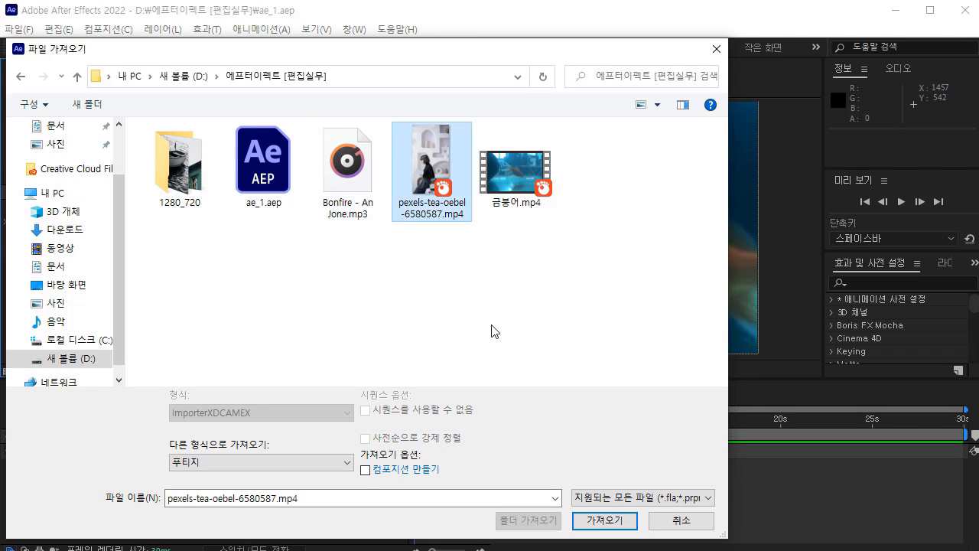
pyautogui.moveTo(448, 269); pyautogui.dragTo(355, 173)
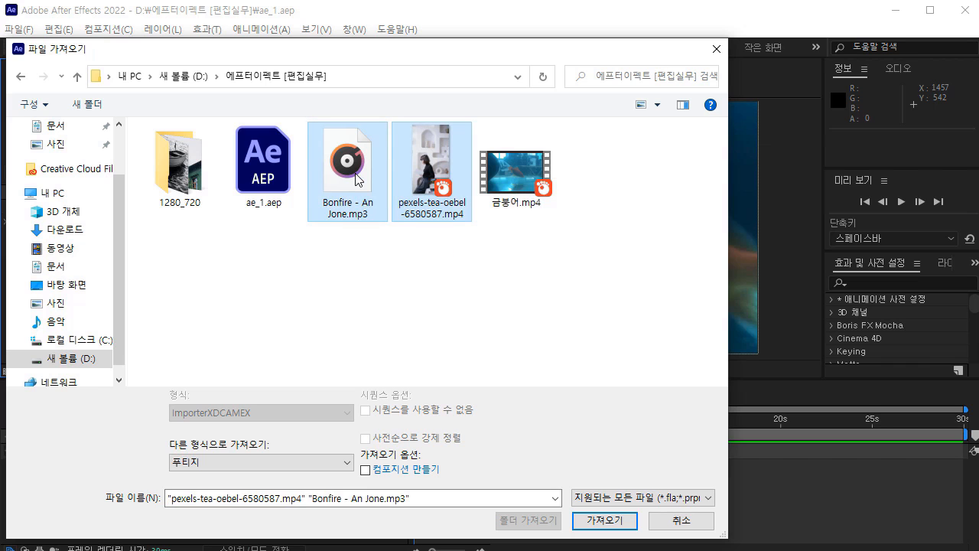
pyautogui.press('Return')
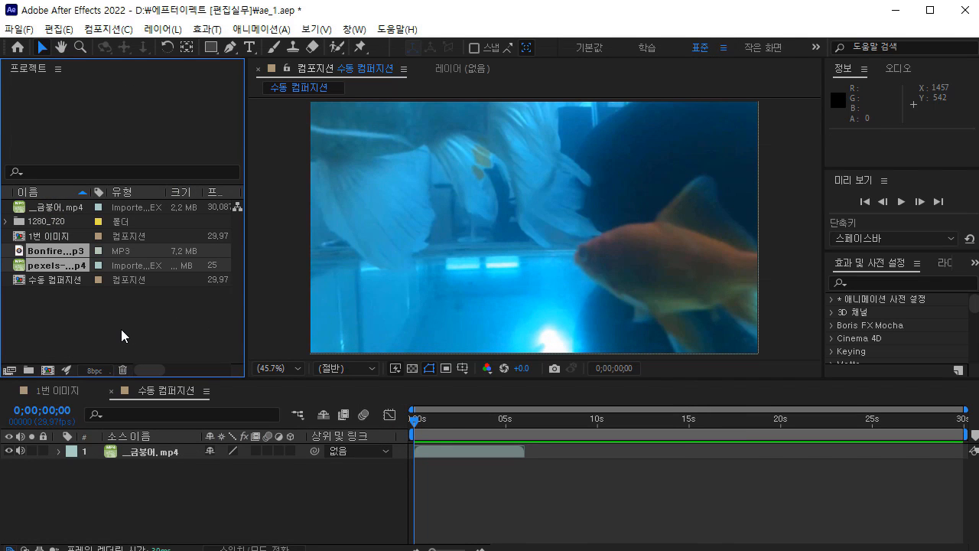
pyautogui.click(121, 329)
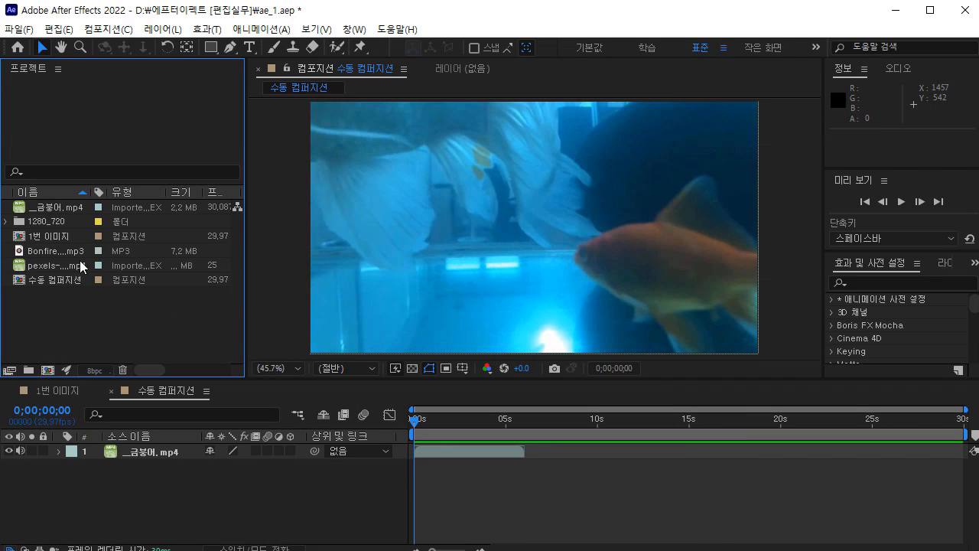
pyautogui.click(49, 247)
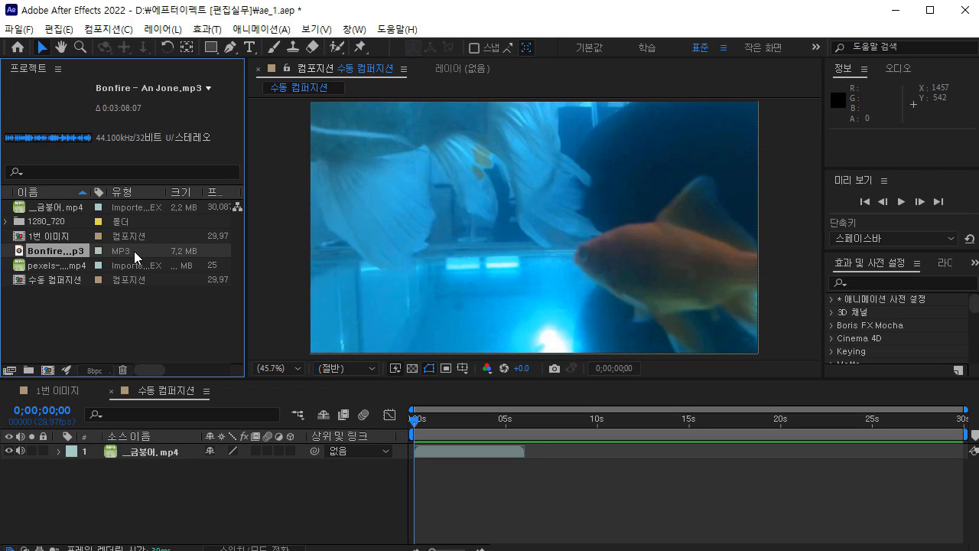
pyautogui.click(52, 264)
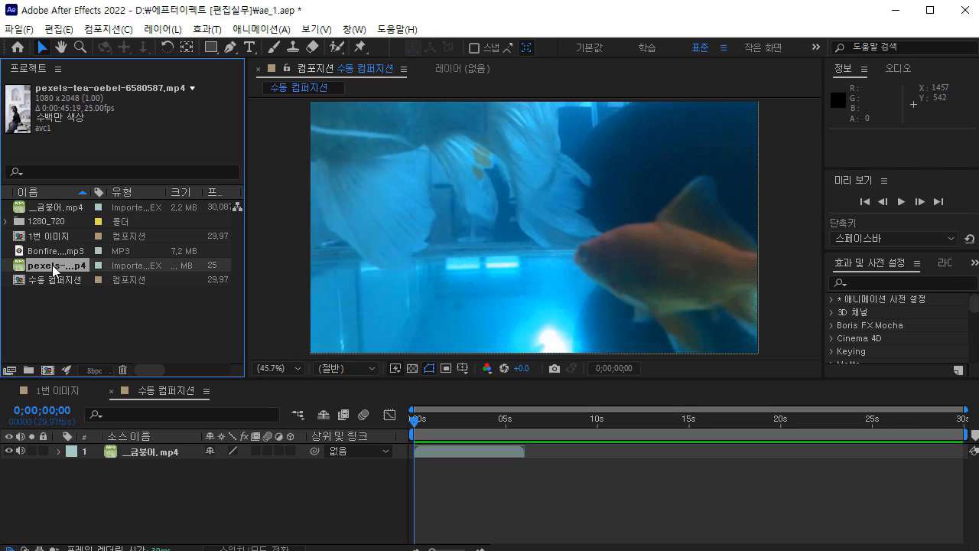
pyautogui.click(138, 343)
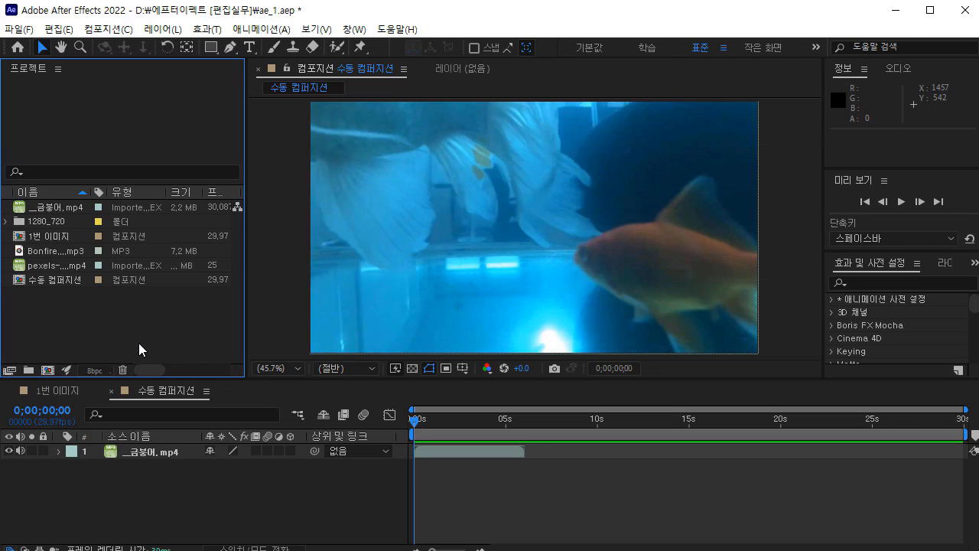
# Close the 1번 이미지 timeline and add Bonfire - An Jone.mp3 beneath the __금붕어.mp4 layer in 수동 컴퍼지션.
pyautogui.click(10, 391)
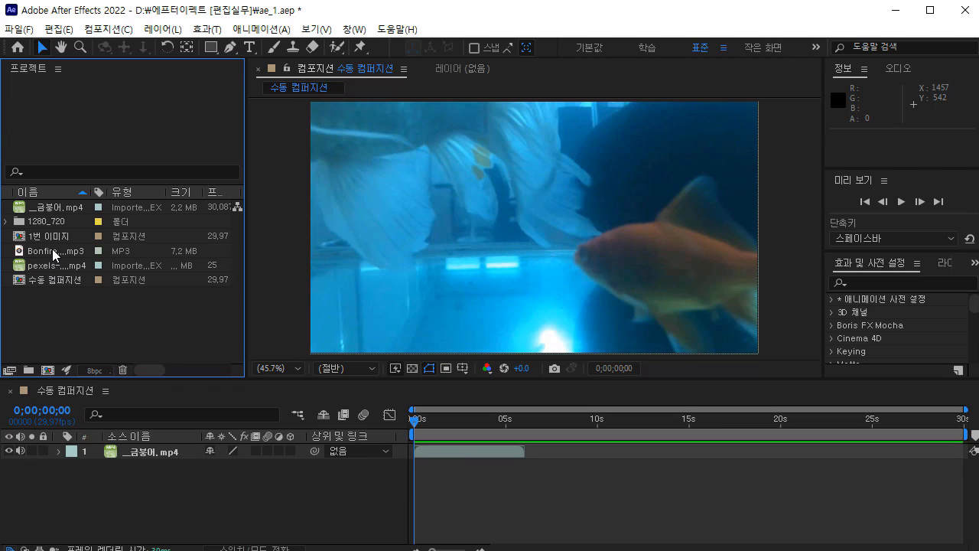
pyautogui.moveTo(52, 248); pyautogui.dragTo(77, 464)
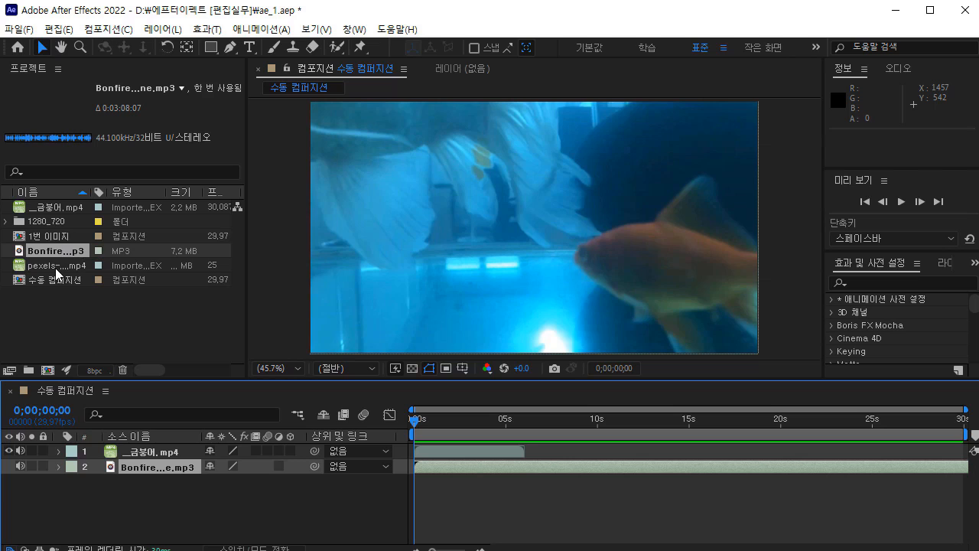
# Add pexels-tea-oebel-6580587.mp4 beneath the Bonfire audio layer and move the playhead to 0;00;06;00, the end of the __금붕어.mp4 clip.
pyautogui.moveTo(55, 267); pyautogui.dragTo(113, 476)
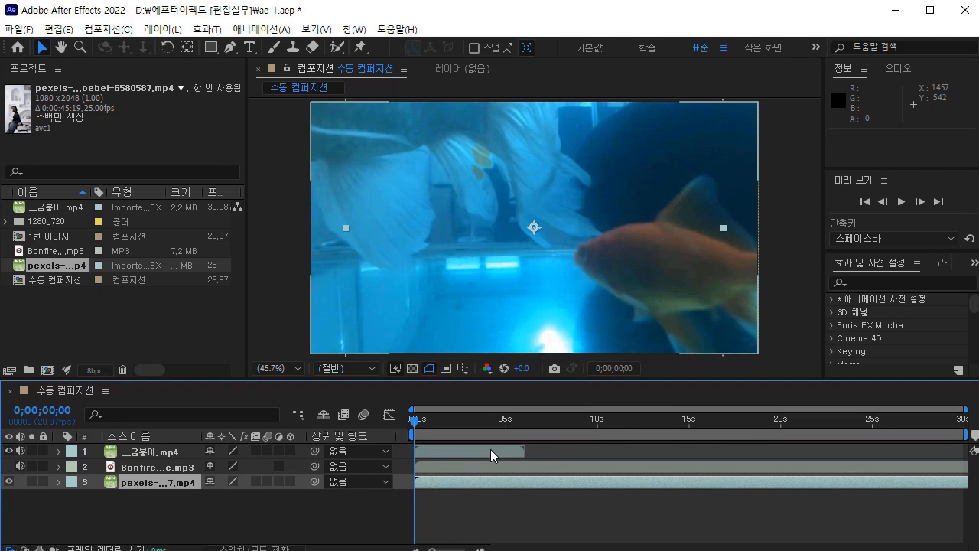
pyautogui.hotkey('ctrl', 't')
pyautogui.click(525, 413)
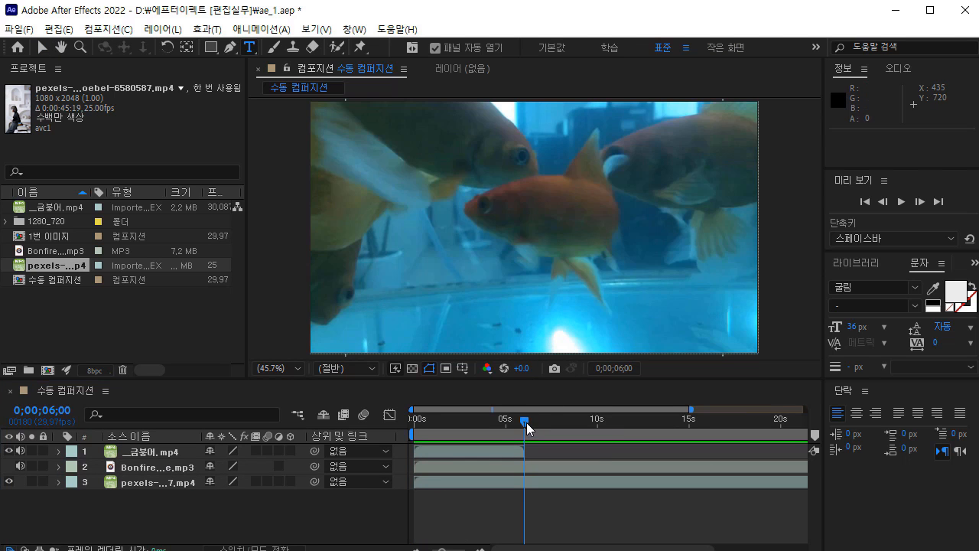
# Slide __금붕어.mp4 to start at 0;00;03;24 and the Bonfire audio to about 1.5 seconds, and return the playhead to the start.
pyautogui.moveTo(525, 421); pyautogui.dragTo(539, 451)
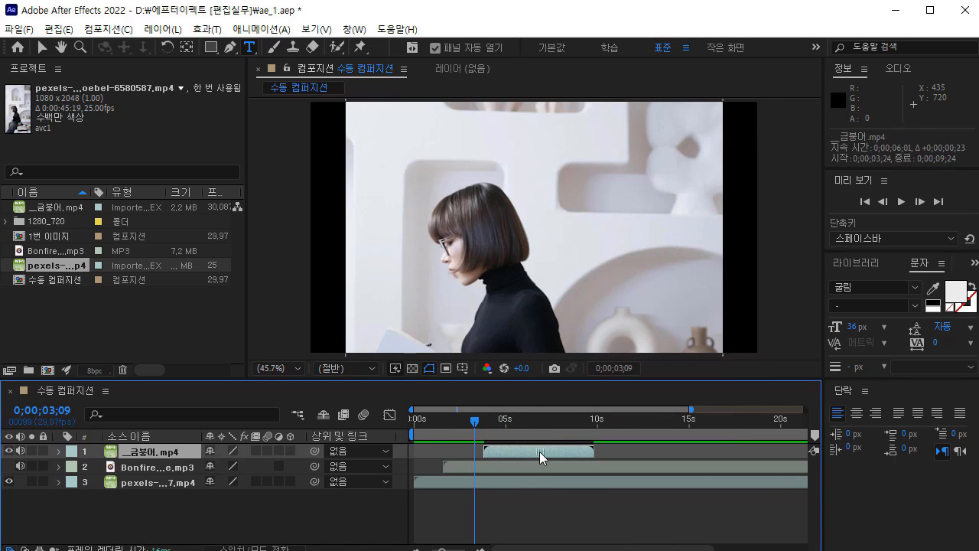
pyautogui.moveTo(476, 422); pyautogui.dragTo(397, 421)
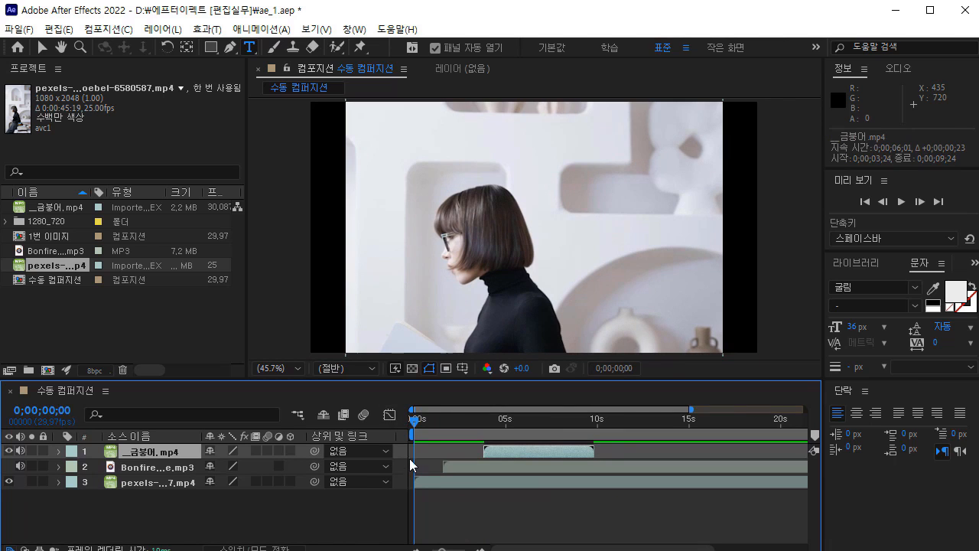
# Slide the Bonfire audio to start at -0;00;03;14 and align the __금붕어.mp4 layer to start at 0;00;00;00.
pyautogui.moveTo(485, 454); pyautogui.dragTo(382, 467)
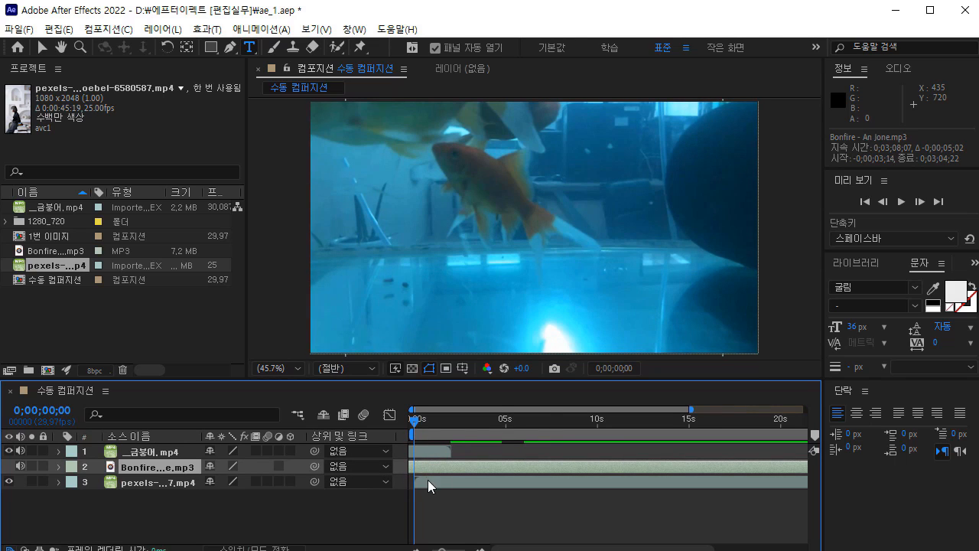
pyautogui.click(431, 450)
pyautogui.moveTo(426, 450); pyautogui.dragTo(495, 451)
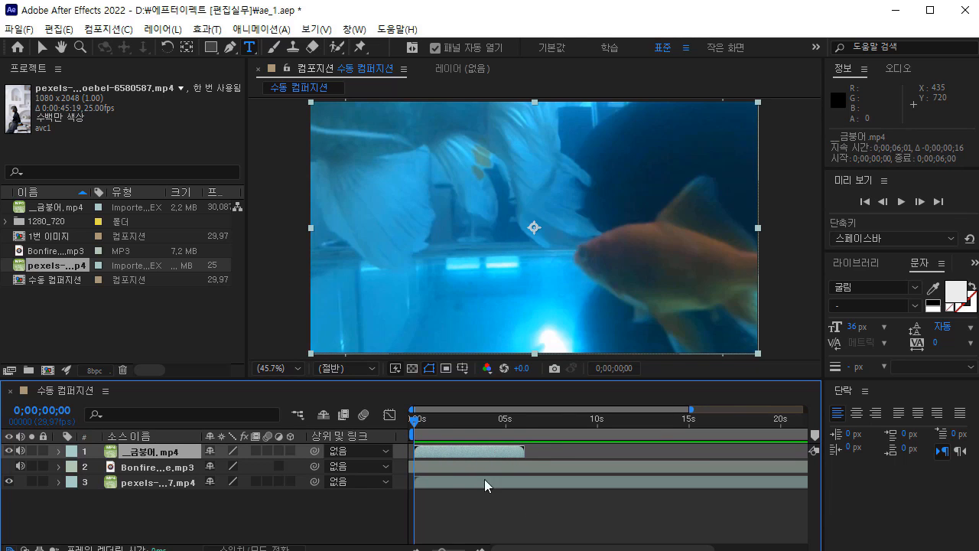